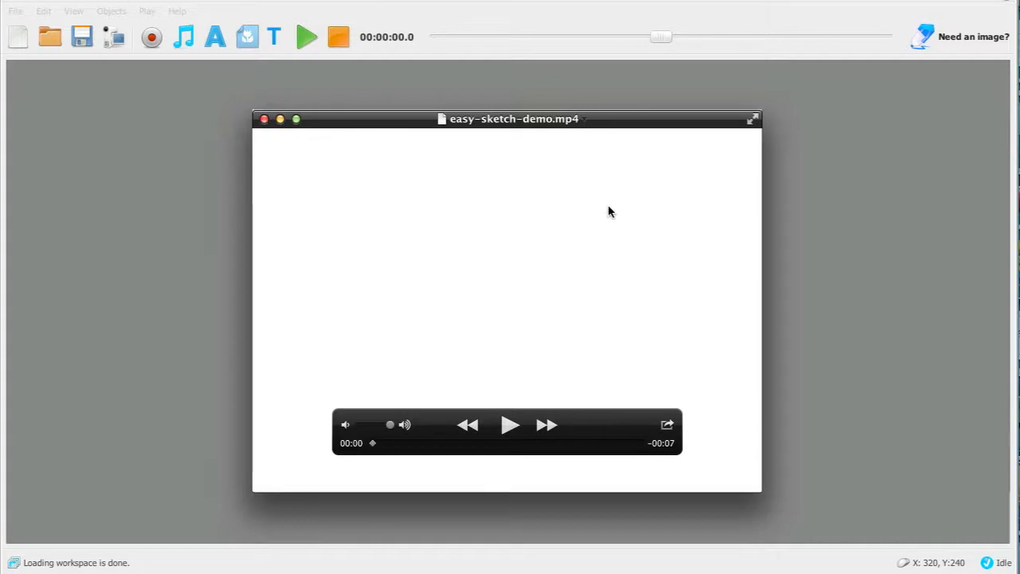
- Play the easy-sketch-demo.mp4 sample video to view the sketch animation, then return to the empty canvas
click(567, 377)
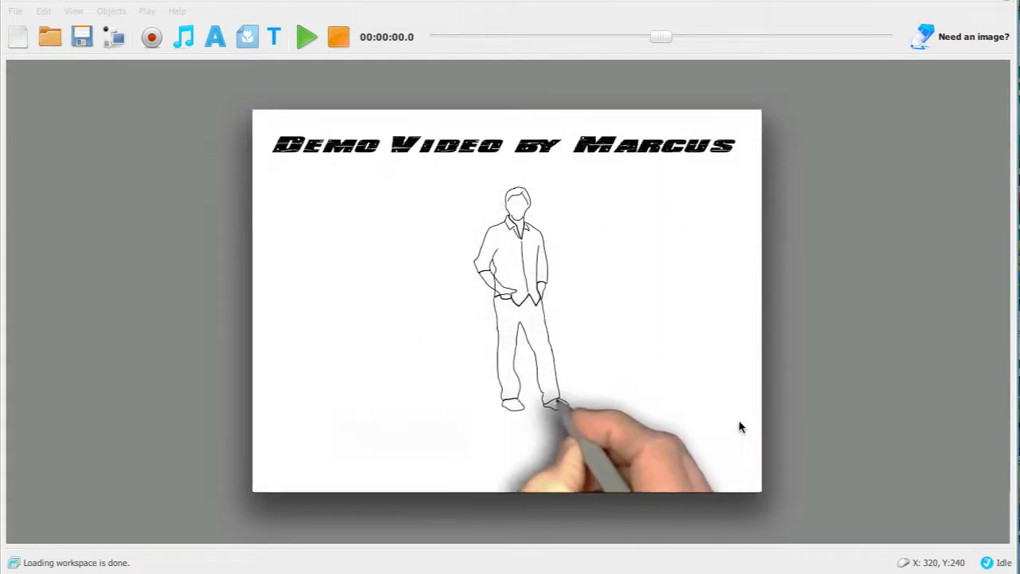
click(517, 430)
click(519, 430)
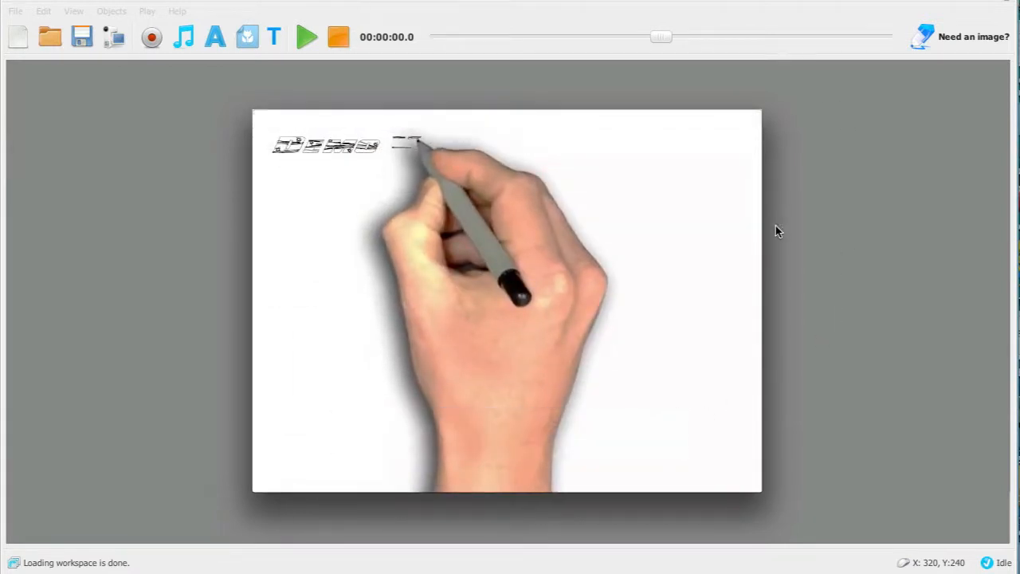
mouse_move(736, 271)
mouse_move(429, 220)
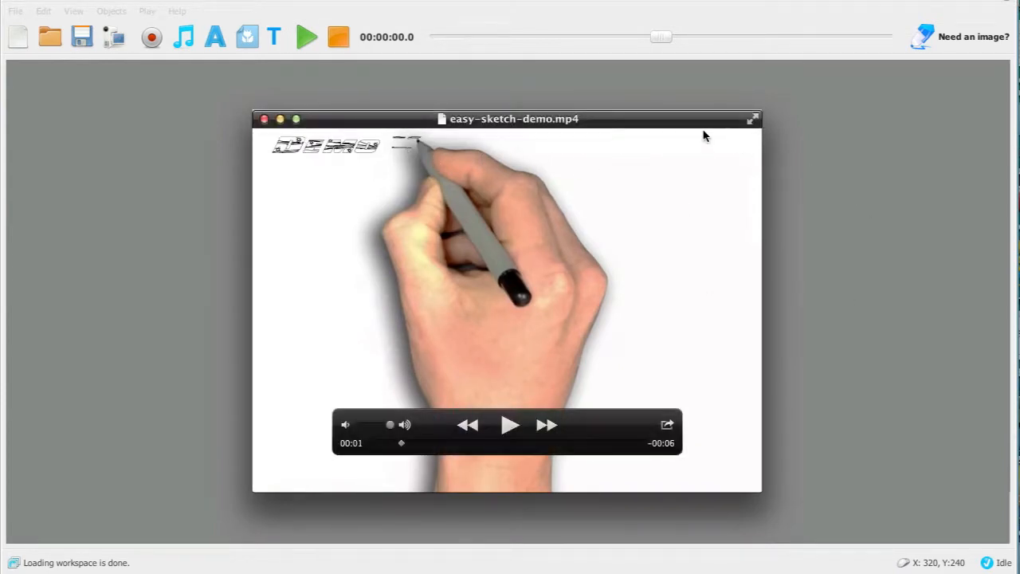
click(838, 125)
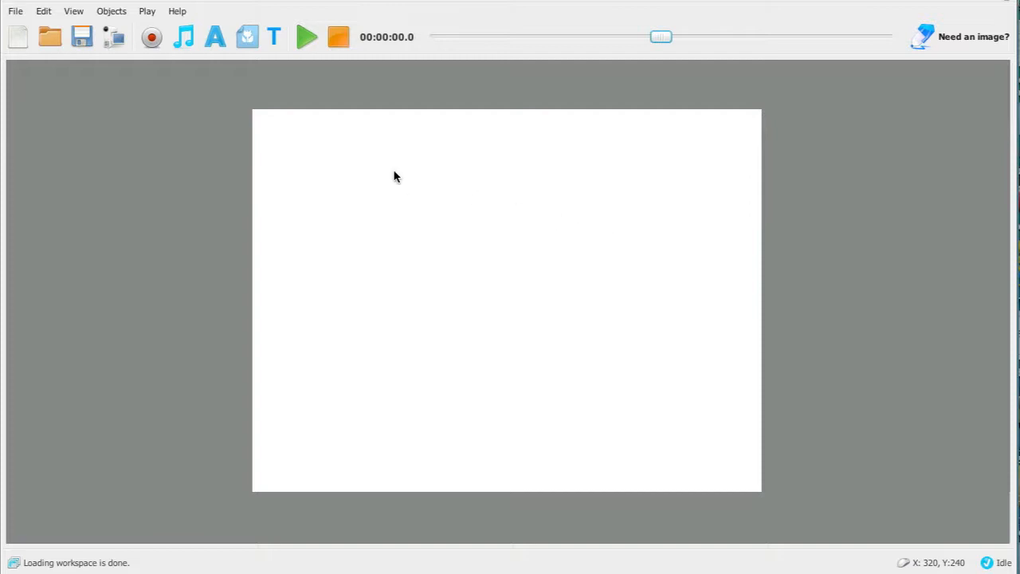
- Preview Magic Runner.mp3 from the audio library and apply it as the project's background music
click(185, 40)
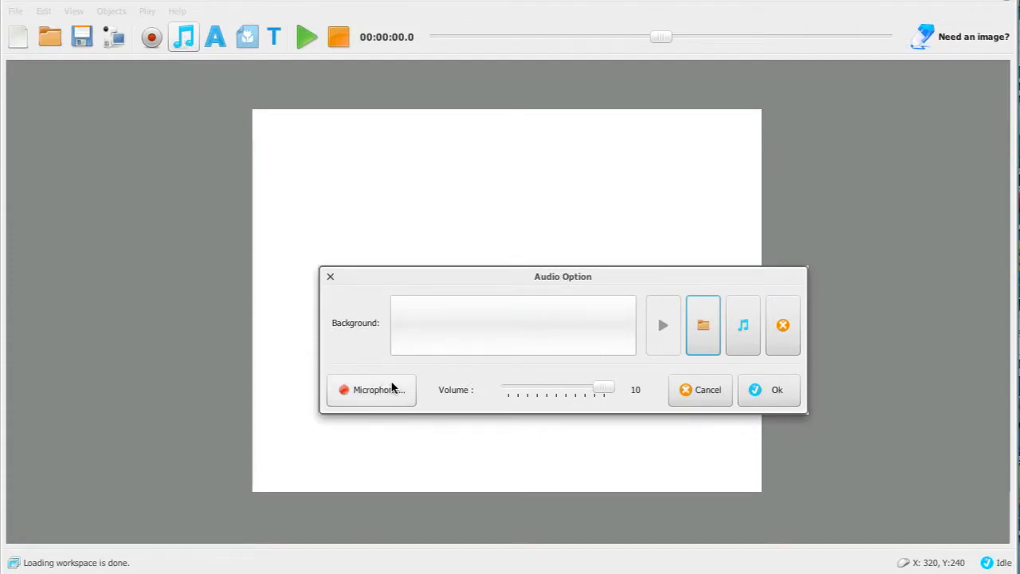
click(742, 331)
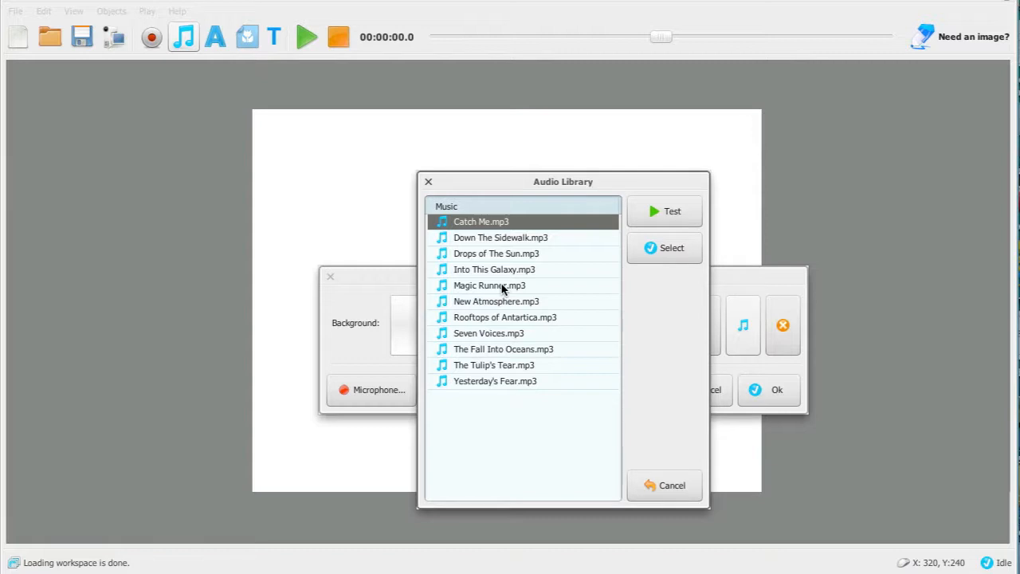
click(503, 287)
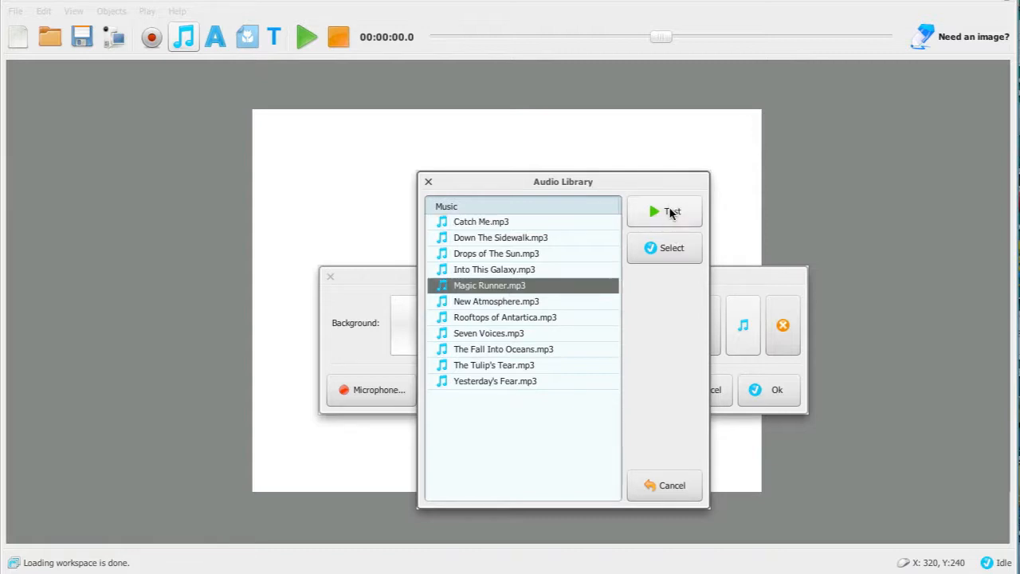
click(672, 213)
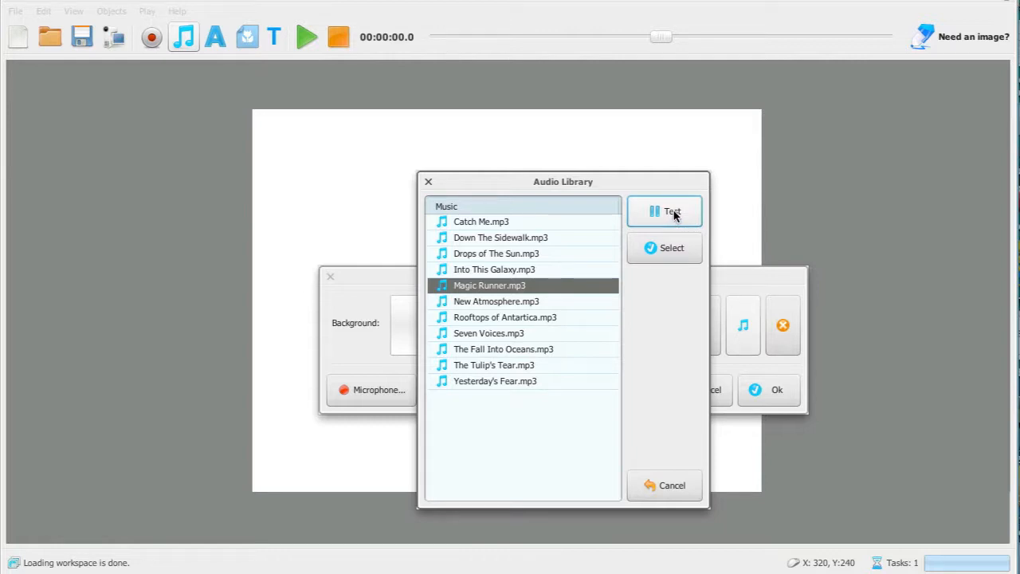
click(674, 213)
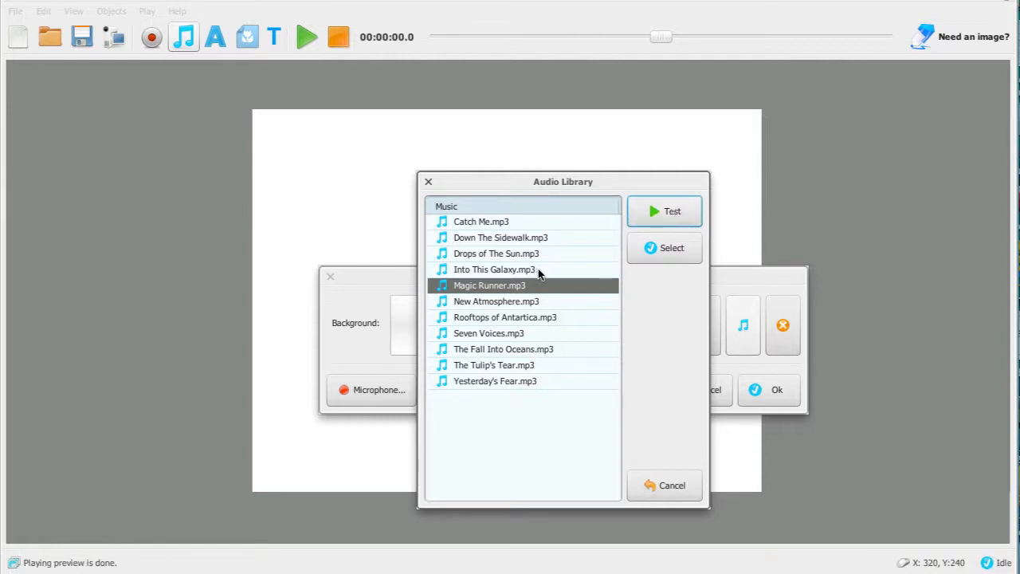
click(674, 248)
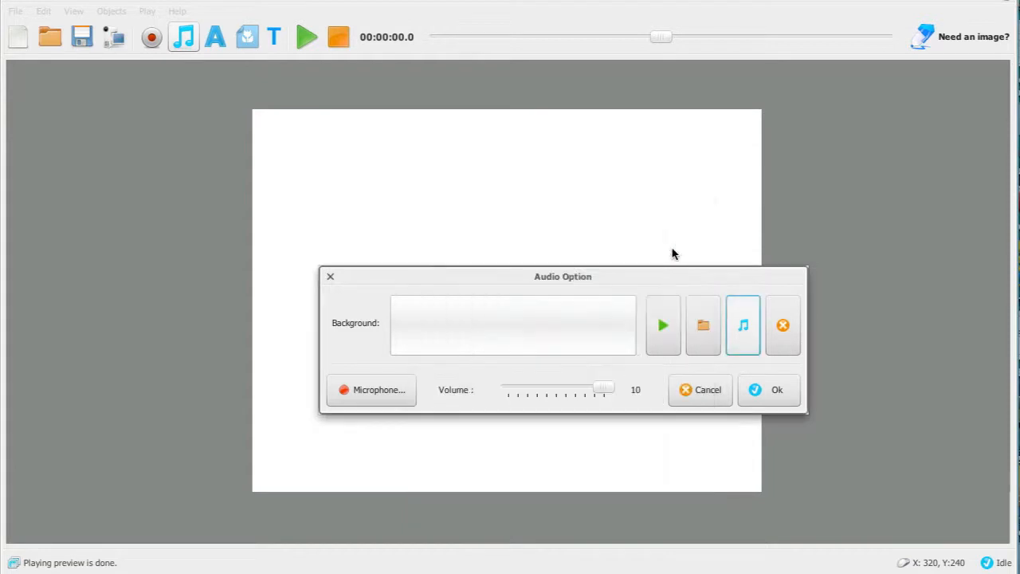
click(779, 391)
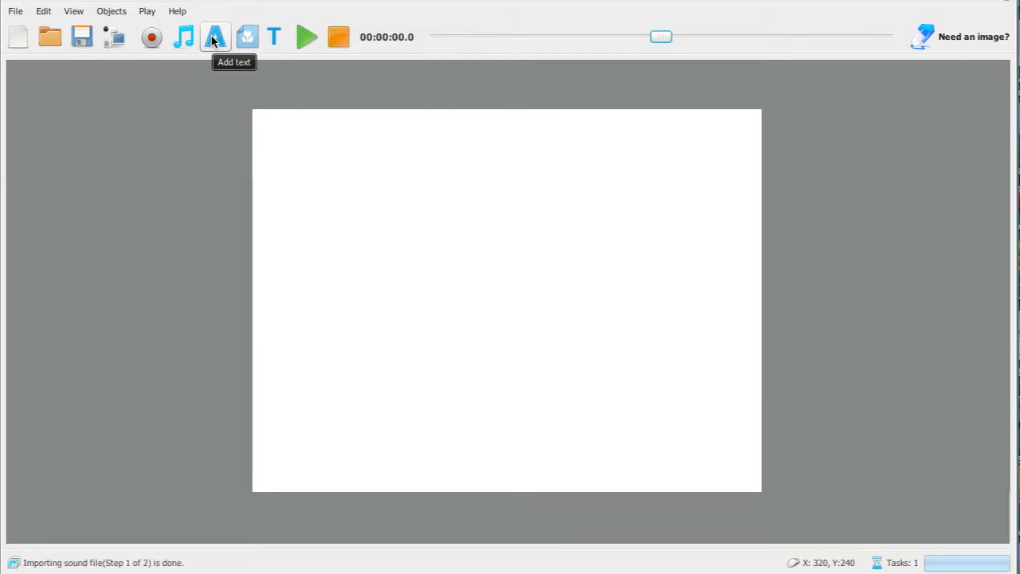
- Create a new text object reading "Demo Video From" followed by the presenter's first name
click(215, 40)
drag(459, 201, 451, 194)
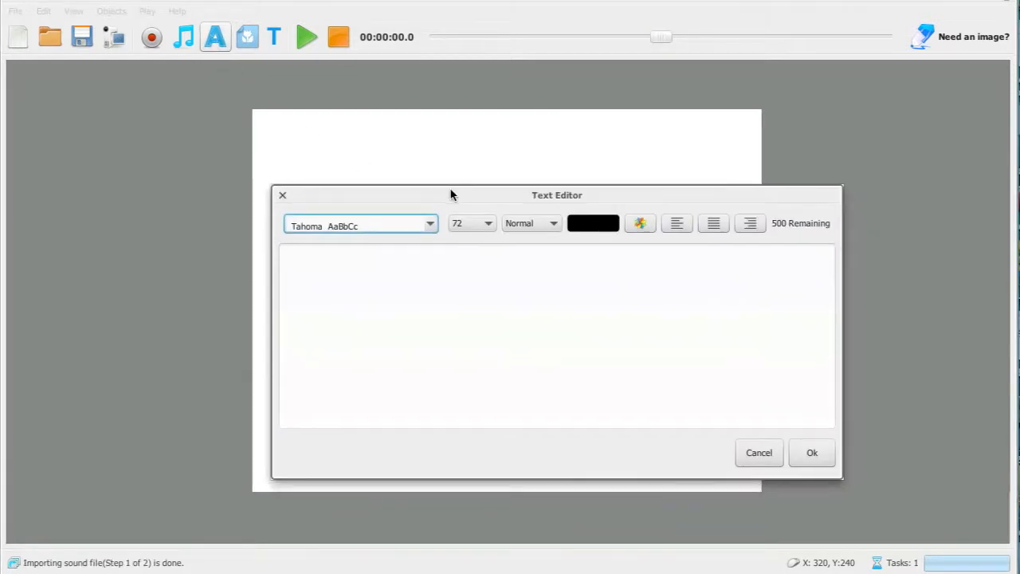
click(440, 283)
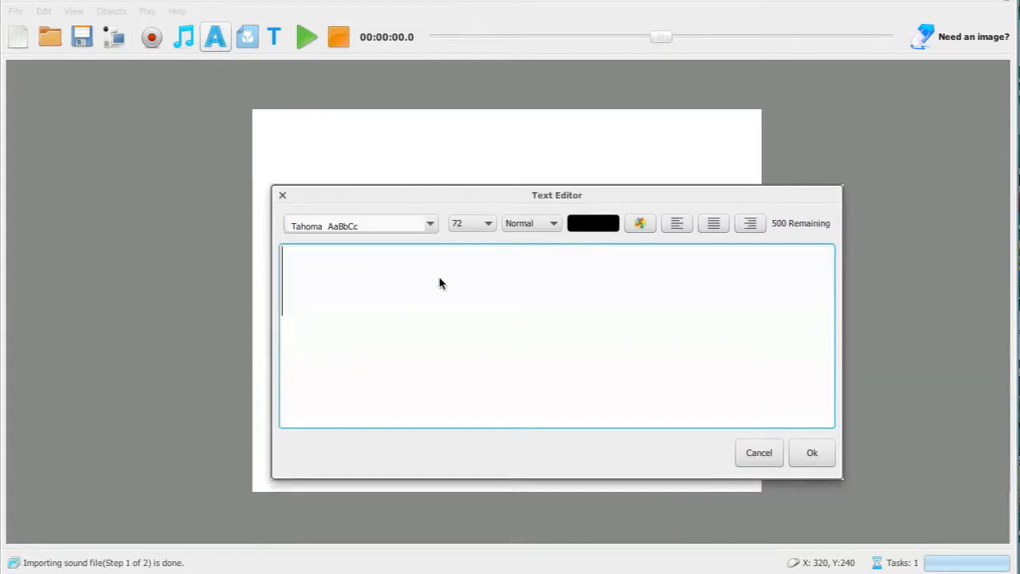
text(Demo V)
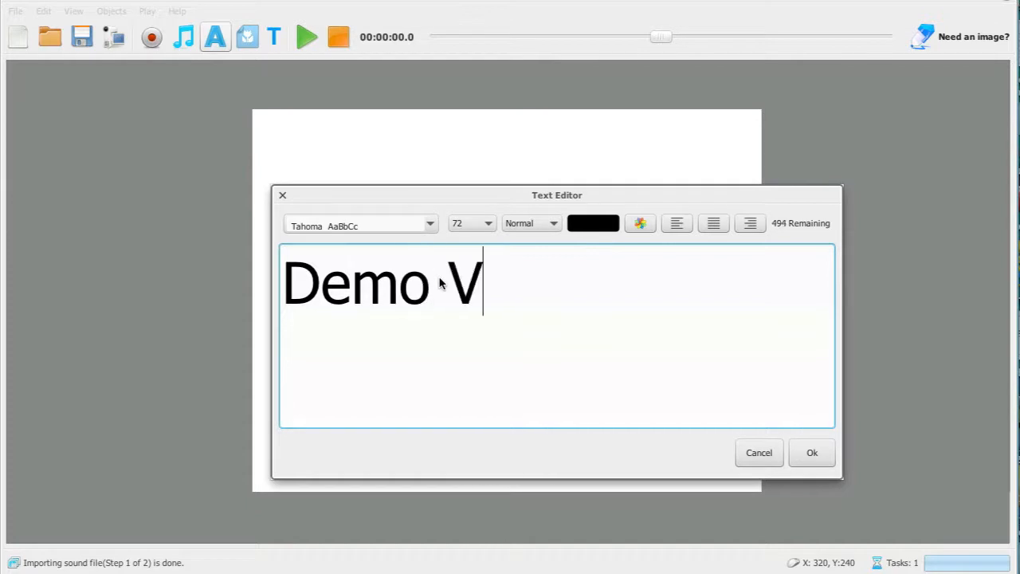
text(ideo )
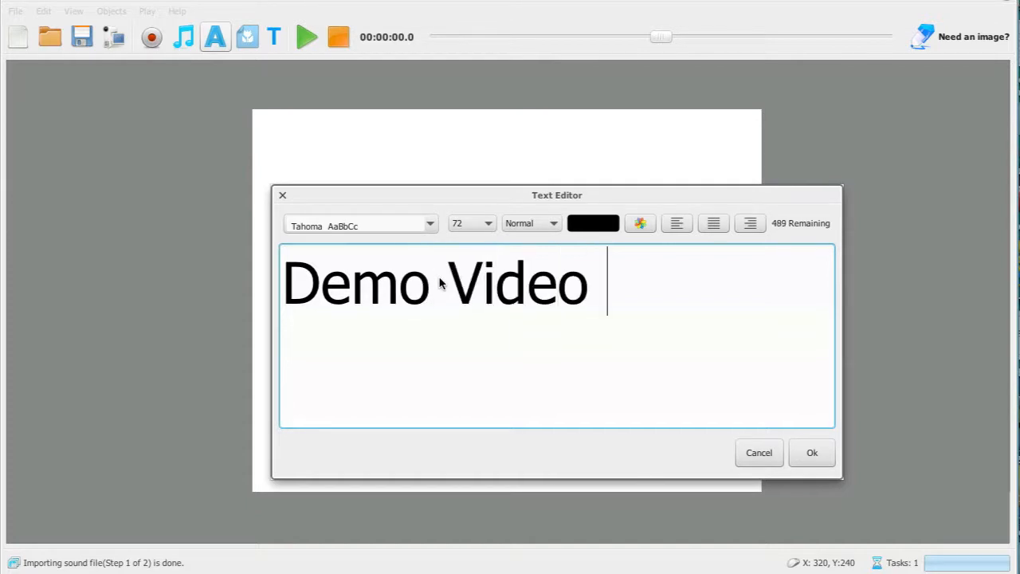
text(From M)
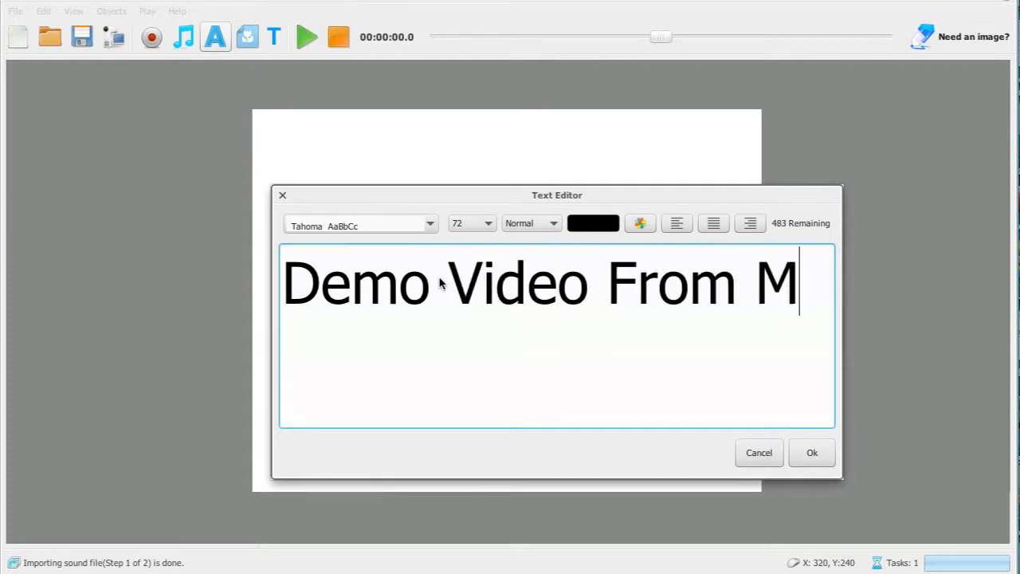
text(arcus)
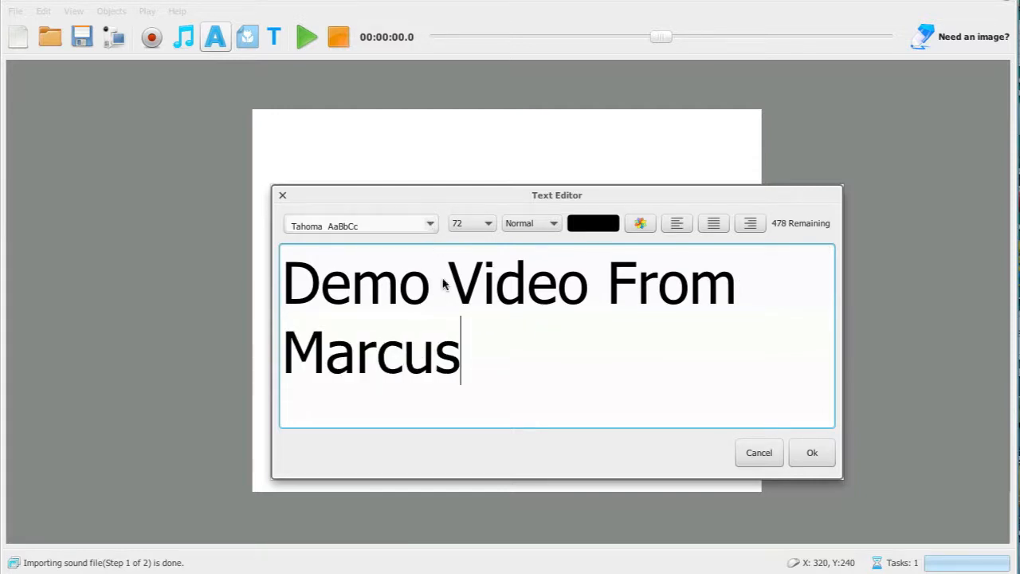
- Change the font of the whole title text to LHF Action Movie
key(ctrl+a)
click(431, 225)
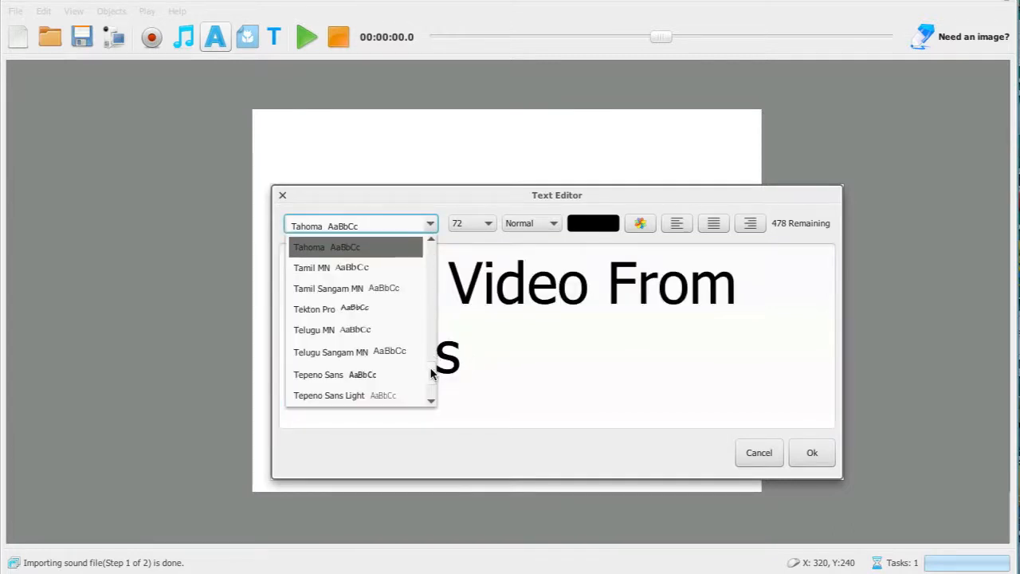
drag(432, 369, 435, 332)
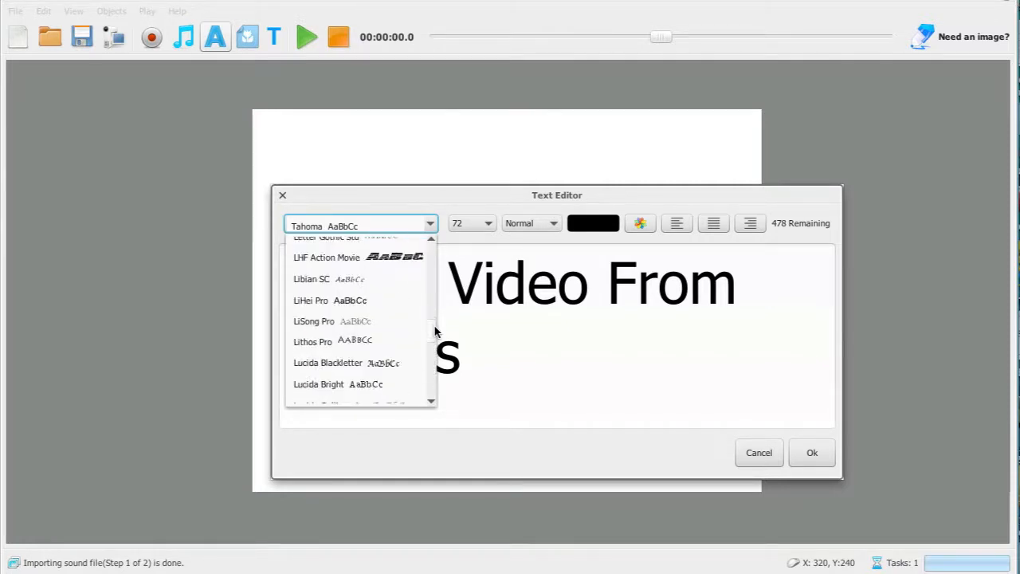
click(373, 258)
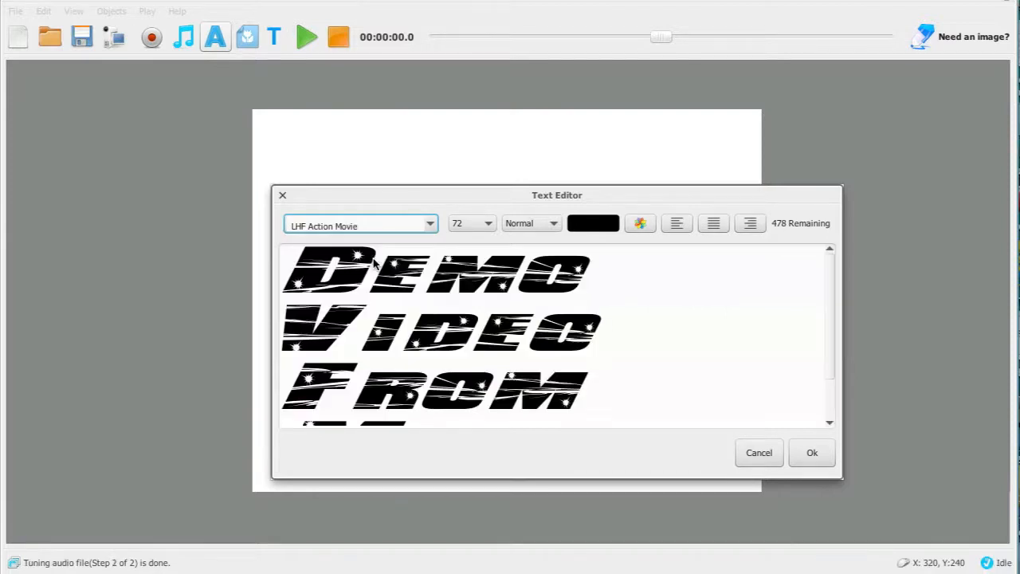
drag(379, 270, 541, 446)
- Try font sizes 52, 36 and 24 for the title text
click(480, 224)
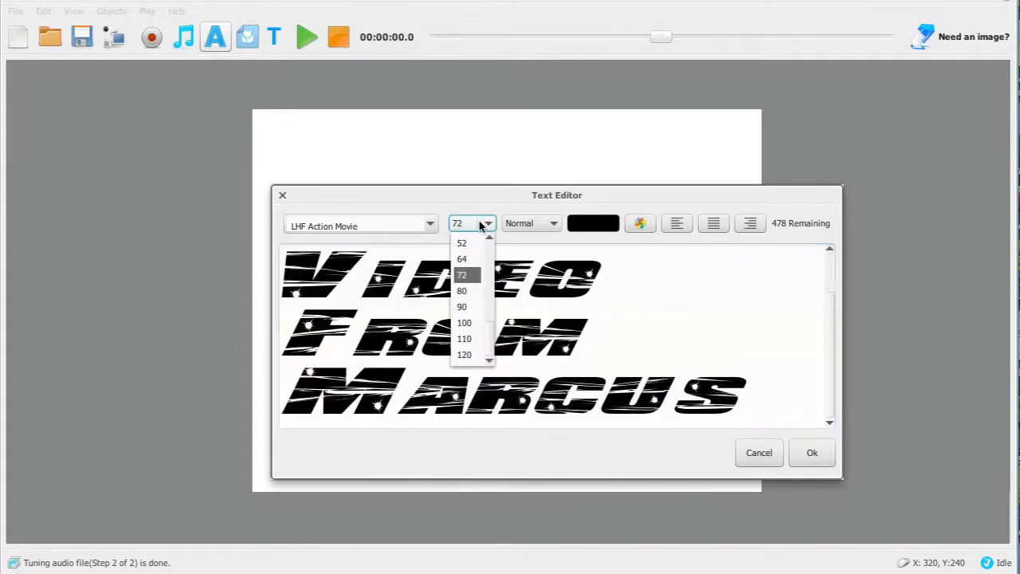
click(470, 252)
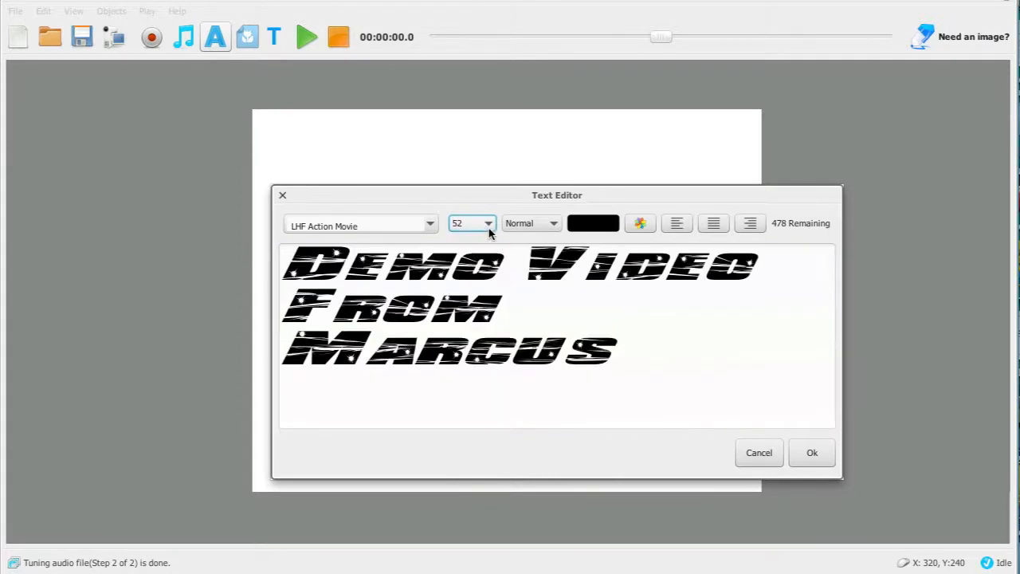
click(488, 226)
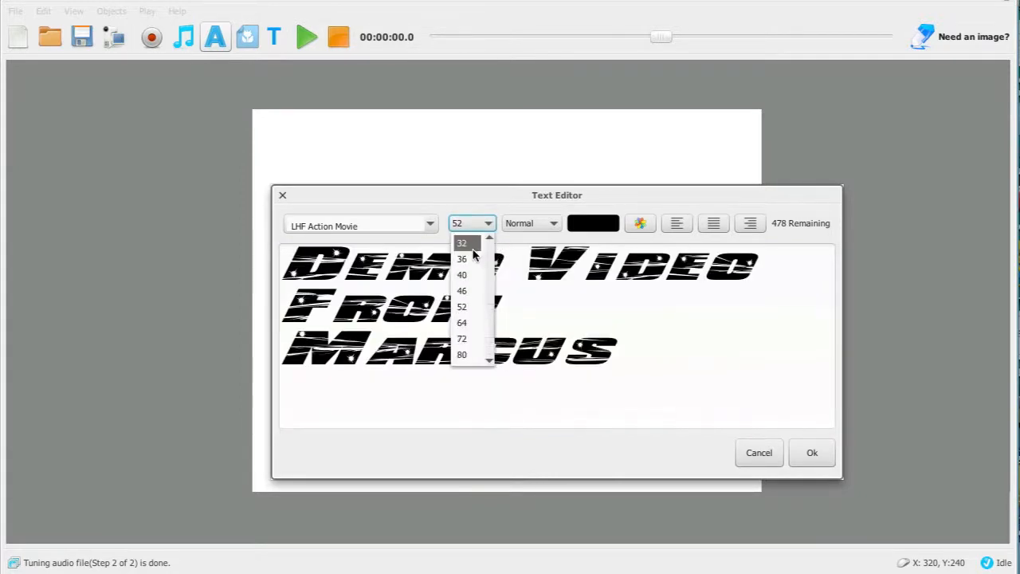
click(470, 243)
click(489, 224)
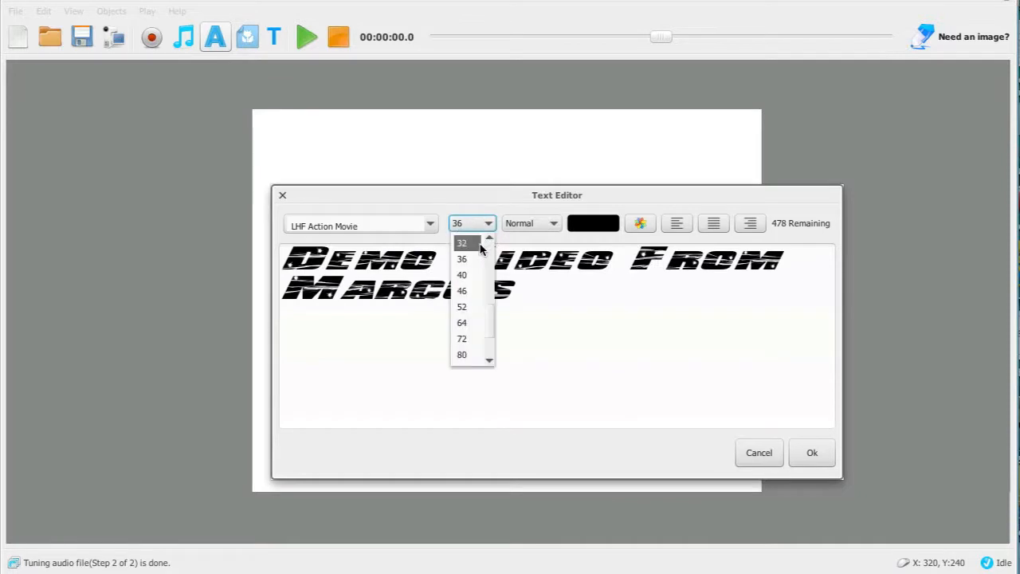
click(489, 237)
click(489, 236)
click(489, 237)
click(471, 260)
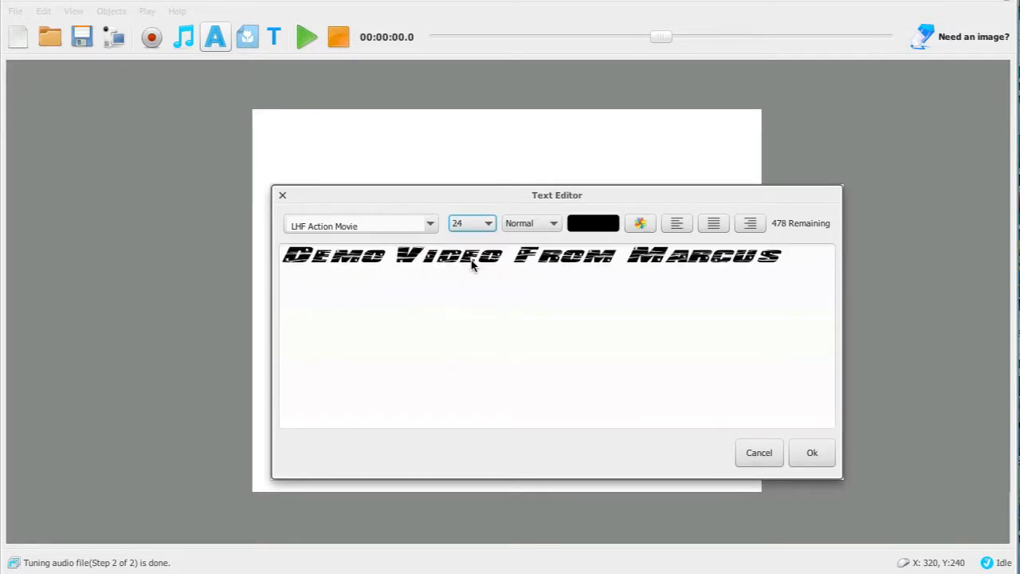
- Set the title's font size to 32 and insert the text on the canvas
click(488, 224)
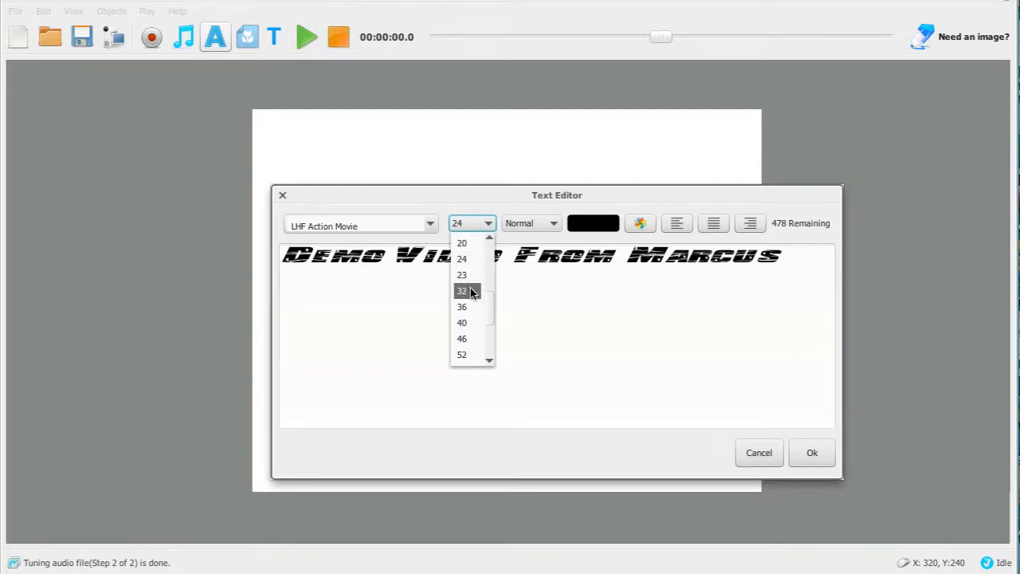
click(471, 291)
click(816, 456)
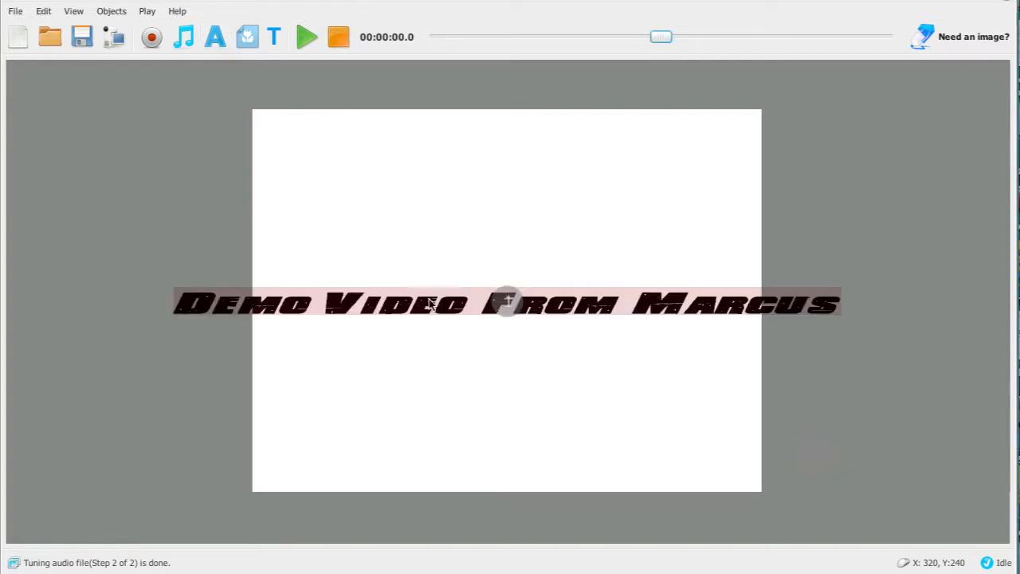
- Move the title to the canvas's upper edge at about X 328, Y 34 and shrink it to fit the canvas width
drag(428, 302, 434, 140)
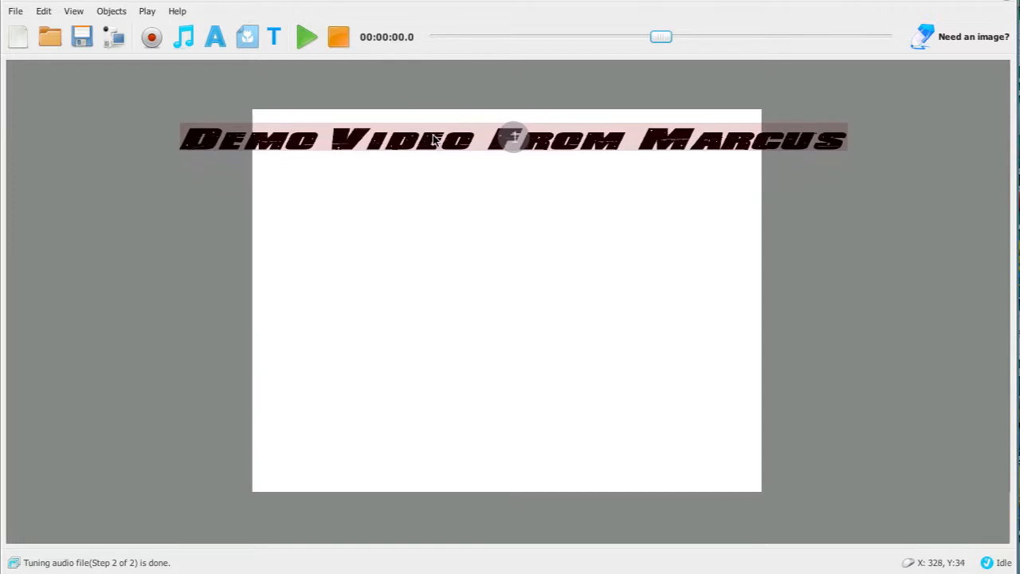
click(290, 139)
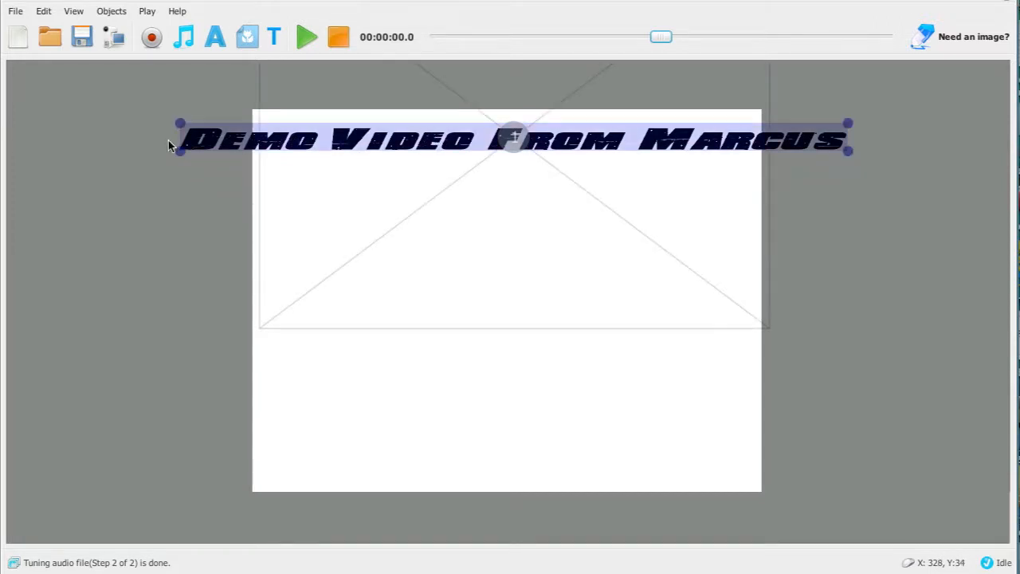
drag(180, 152, 269, 143)
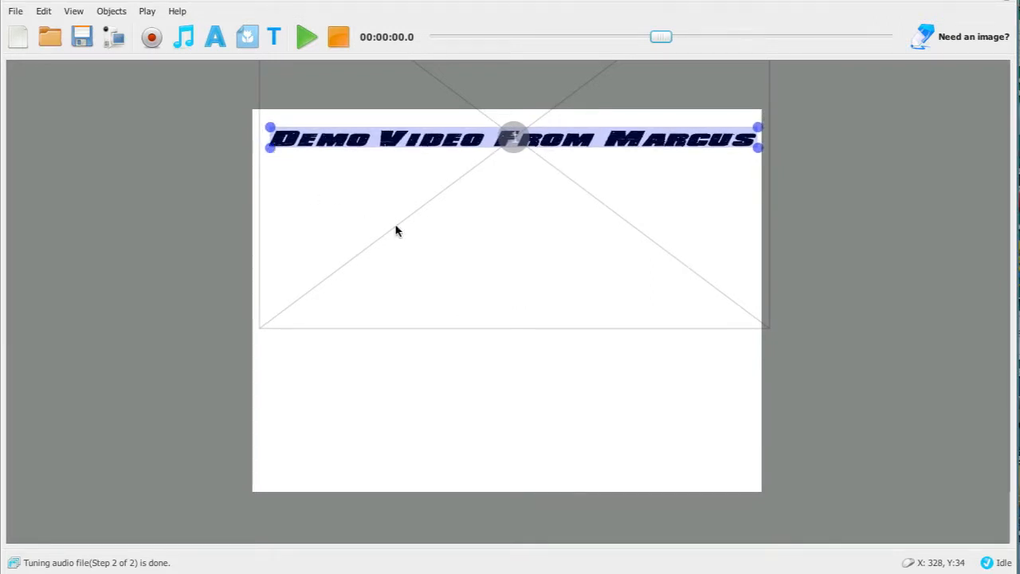
- Fix the camera for the title text so it frames the canvas, and play the animation preview
click(611, 137)
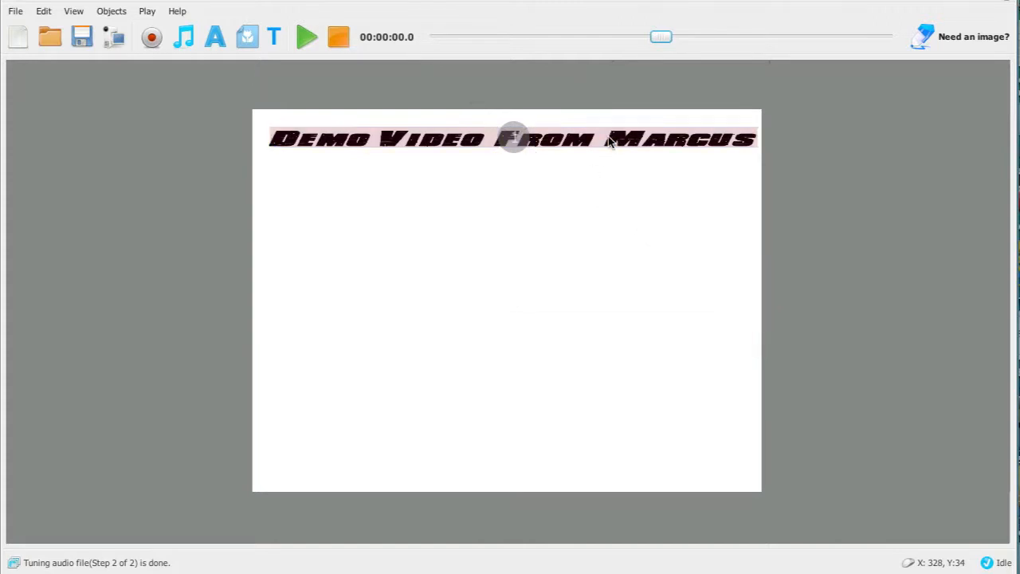
click(611, 141)
right_click(600, 142)
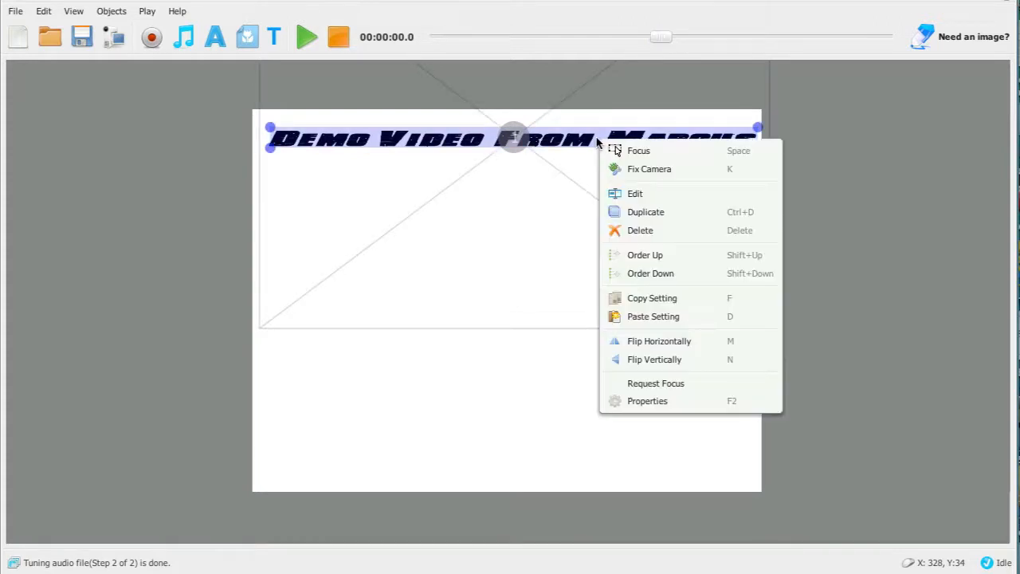
click(653, 167)
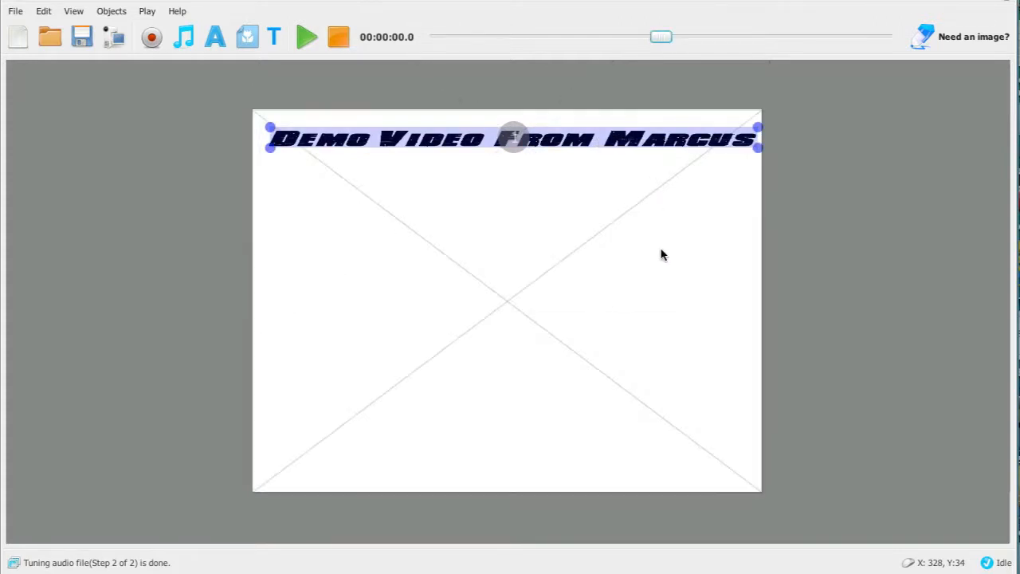
click(852, 301)
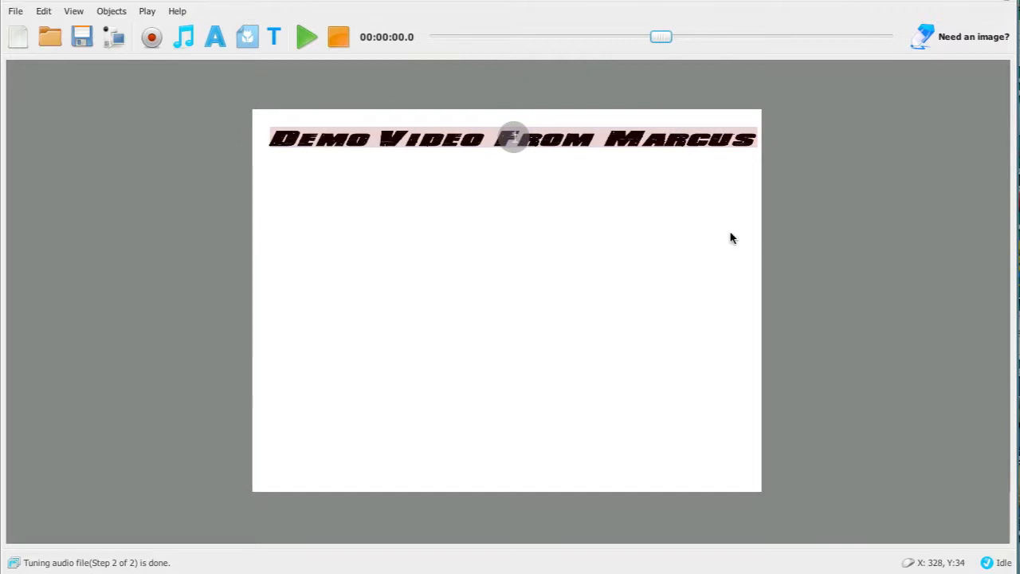
click(306, 38)
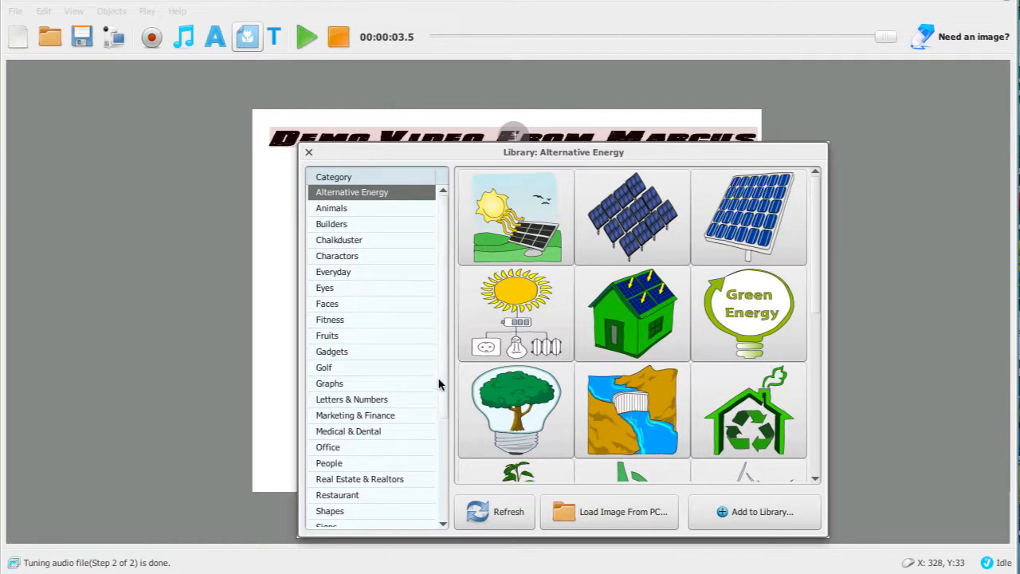
- Insert the standing man in the light blue shirt from the library's People category and play the animation preview
scroll(445, 373, down, 1)
click(377, 439)
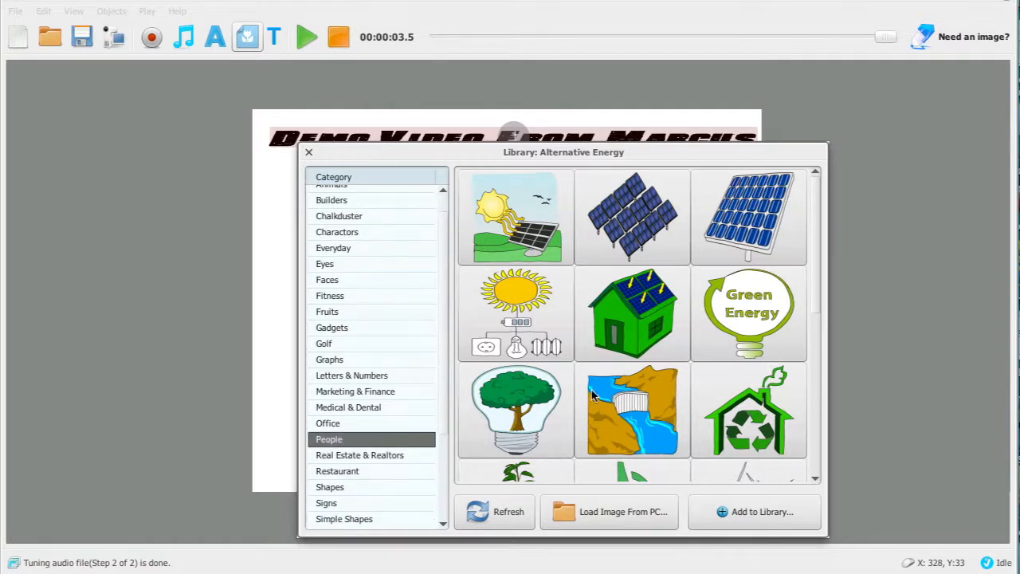
click(396, 438)
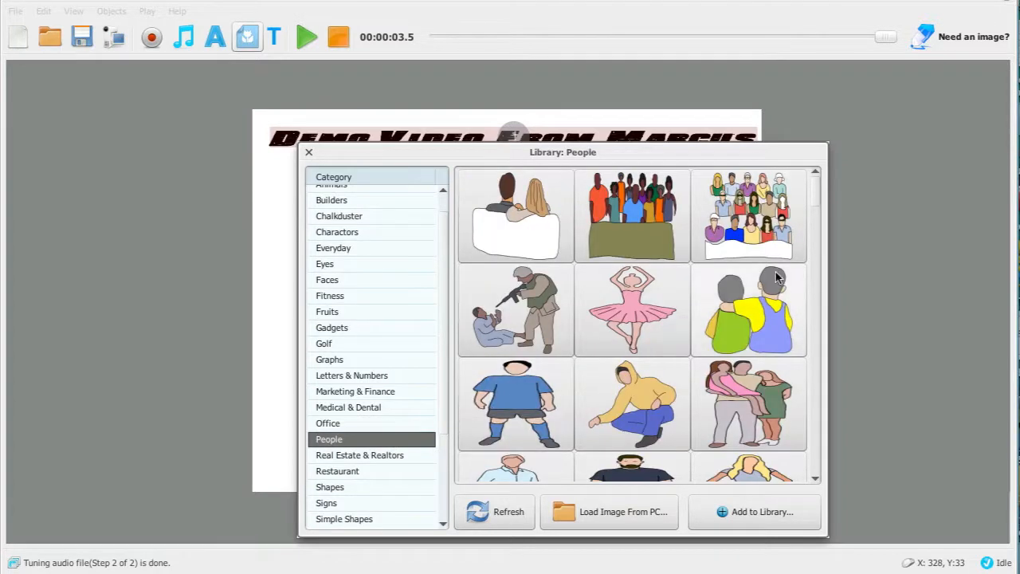
drag(814, 199, 816, 220)
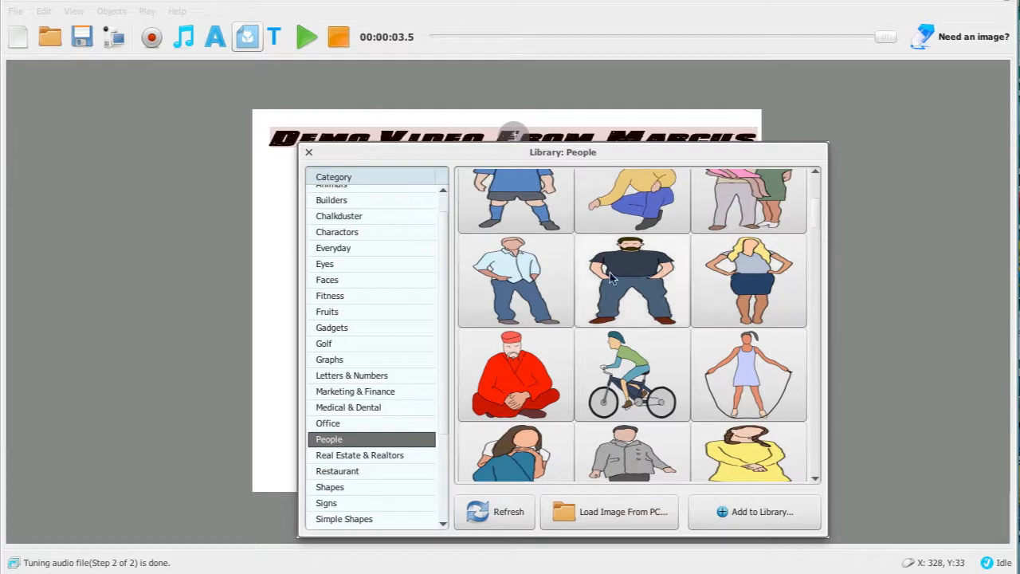
double_click(532, 294)
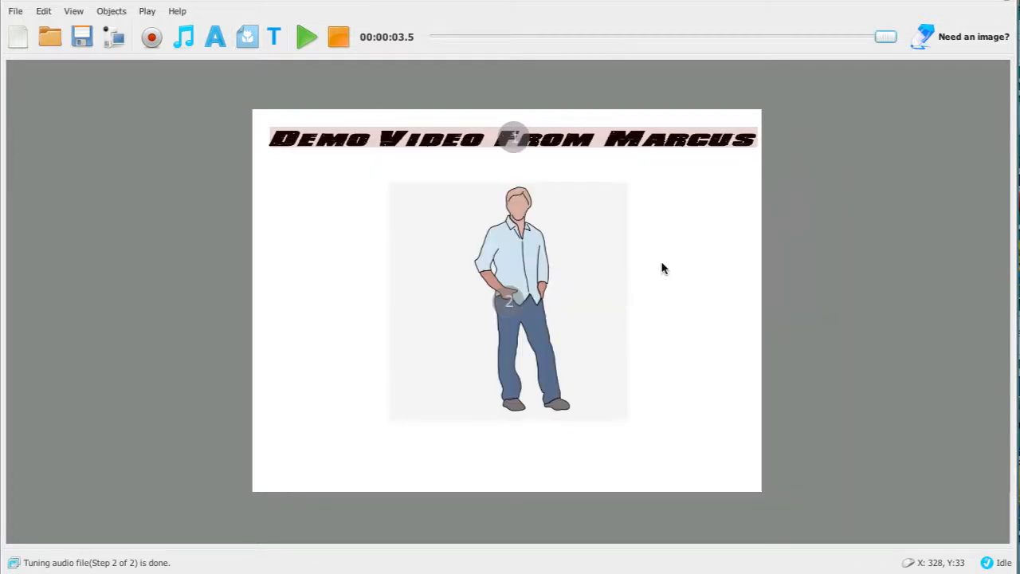
click(308, 43)
- Set the man image's entrance effect to Drag In By Hand with the upward direction and play the preview
click(524, 272)
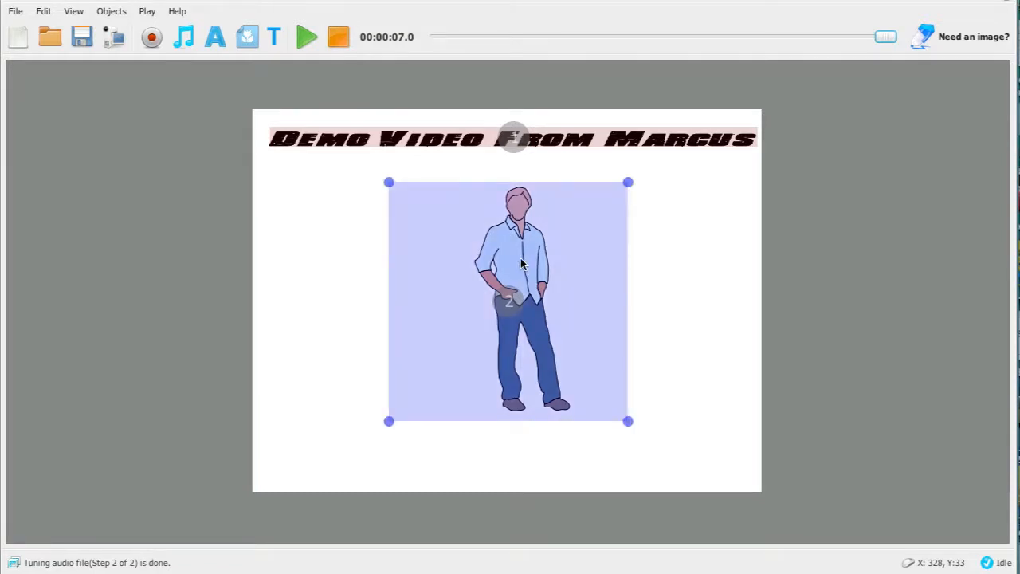
right_click(523, 263)
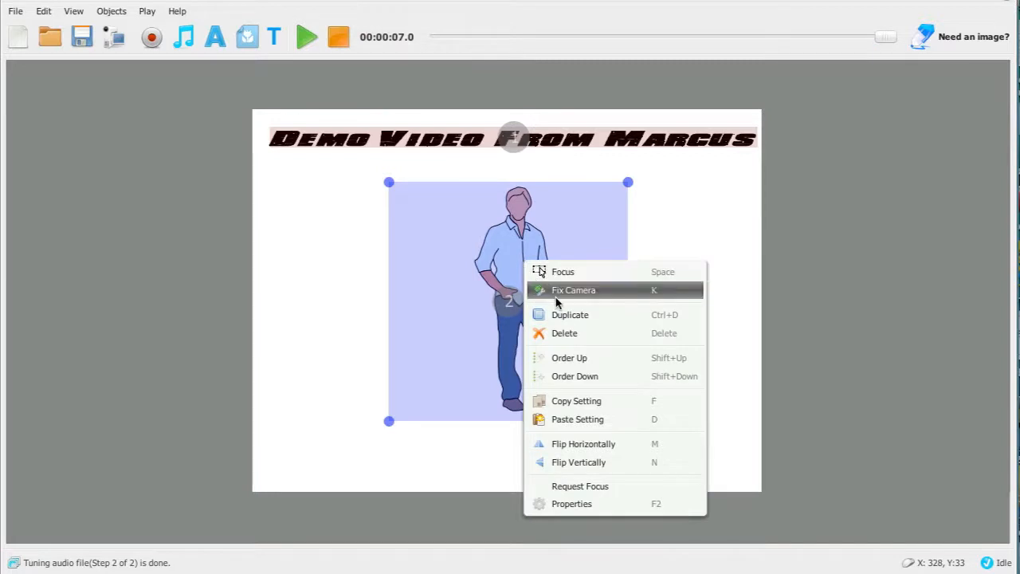
click(626, 502)
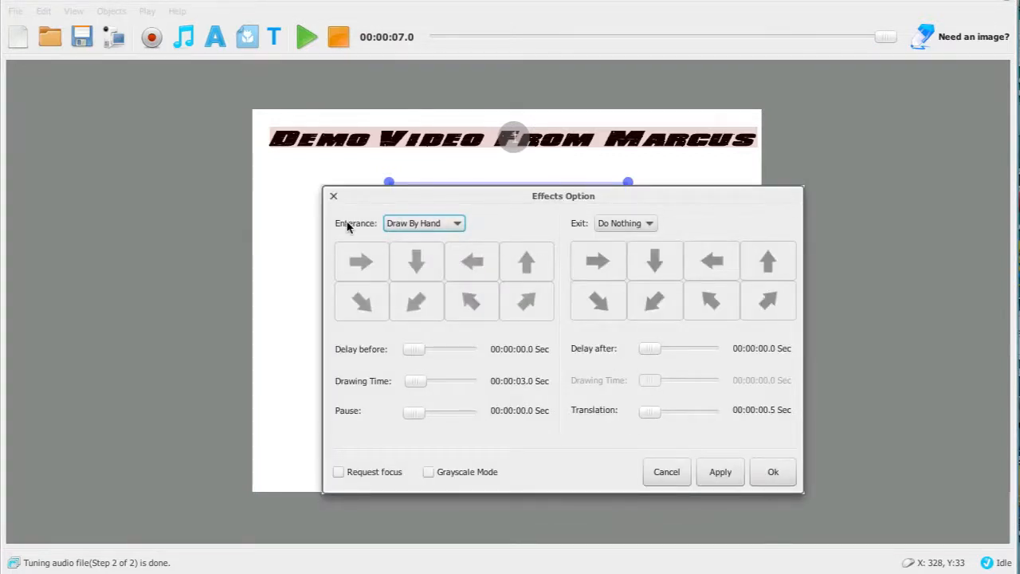
click(447, 225)
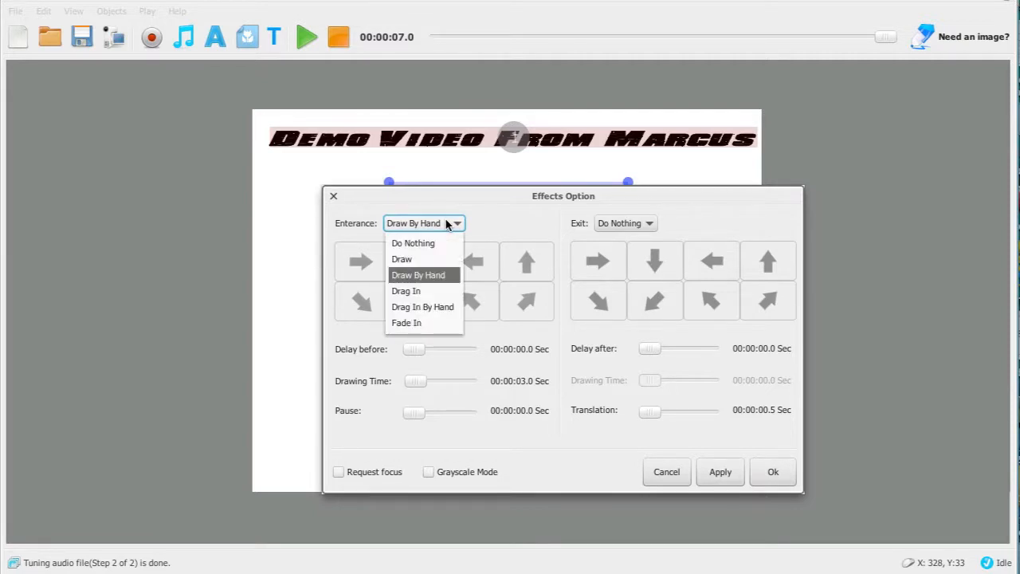
click(439, 307)
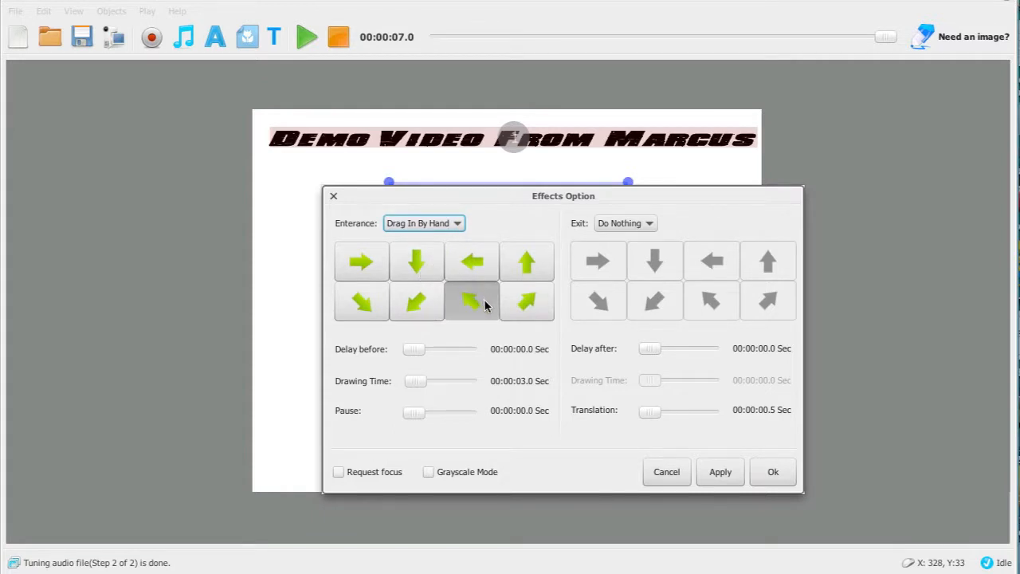
click(525, 260)
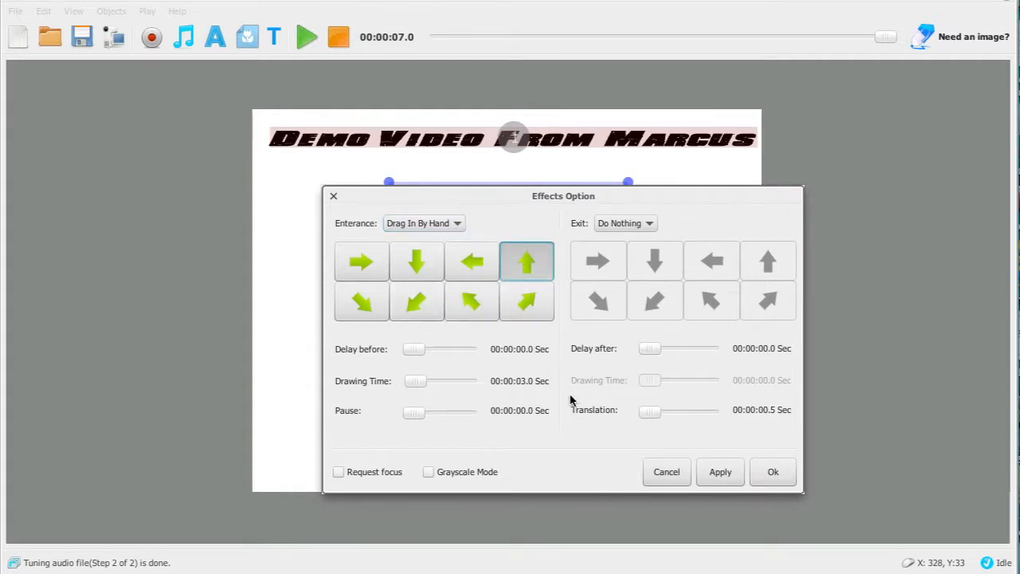
click(720, 472)
click(774, 474)
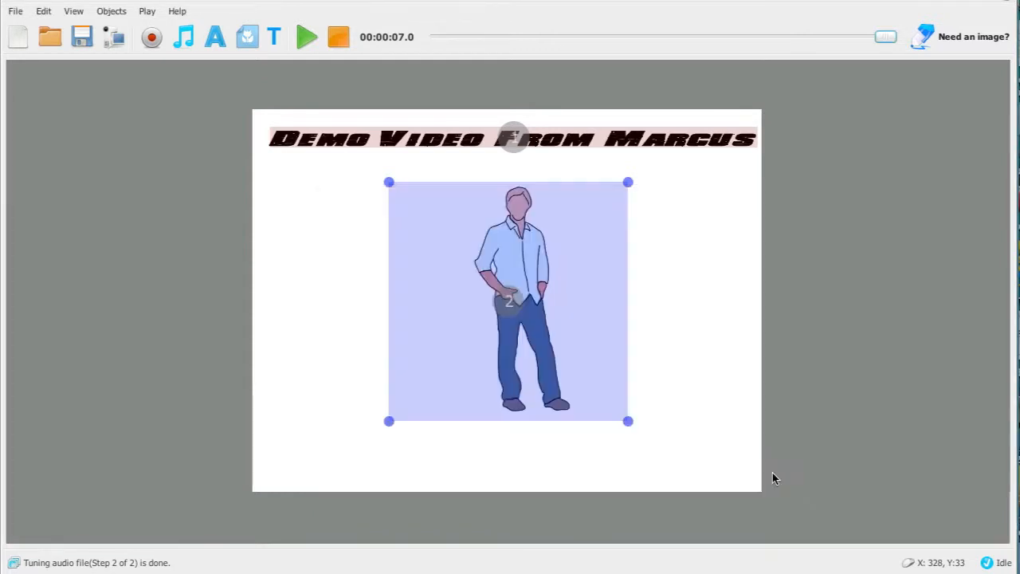
click(302, 43)
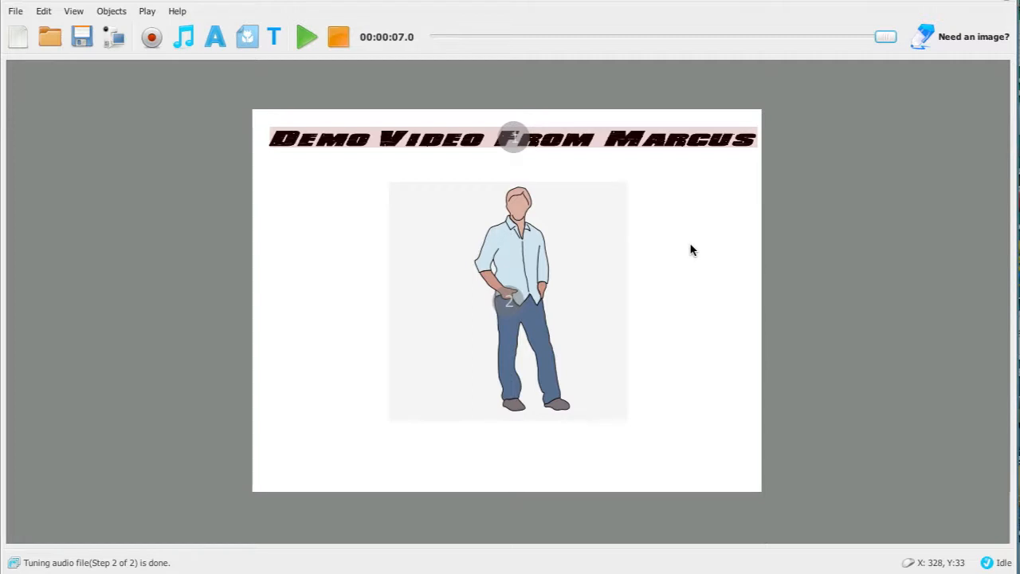
- Check the man image's effect options and set its drawing time to 1 second in the timeline
click(557, 263)
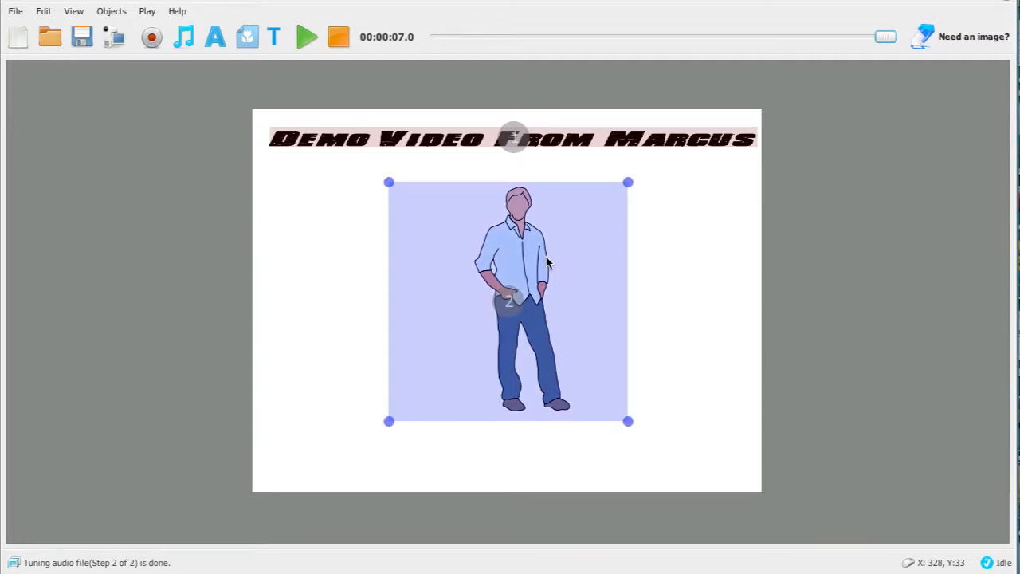
right_click(550, 262)
click(662, 495)
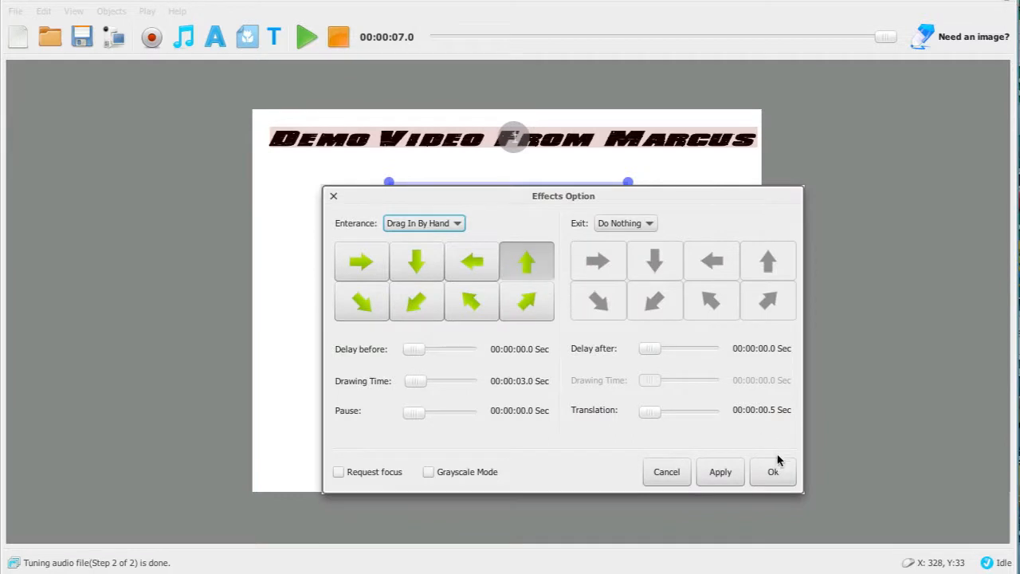
click(761, 474)
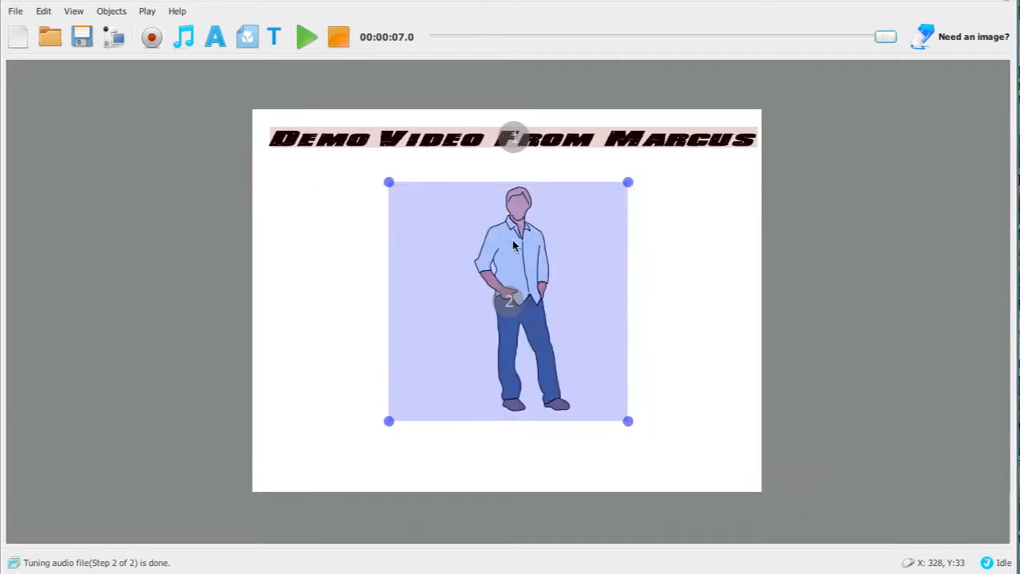
click(273, 37)
click(508, 311)
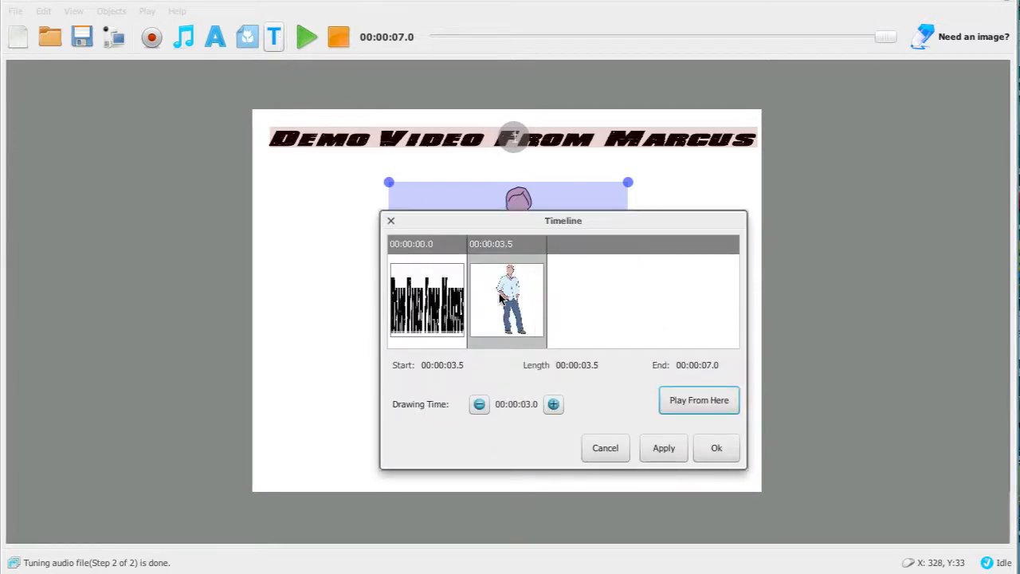
click(479, 404)
click(479, 404)
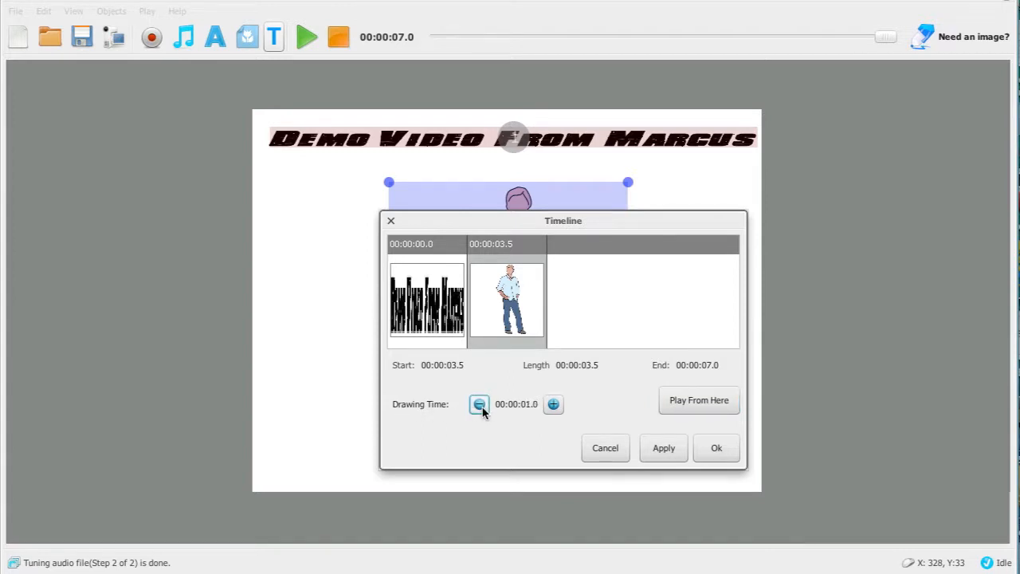
click(672, 451)
- Replay the animation from the man image with the Timeline dialog moved clear of the canvas, and close the timeline
click(723, 407)
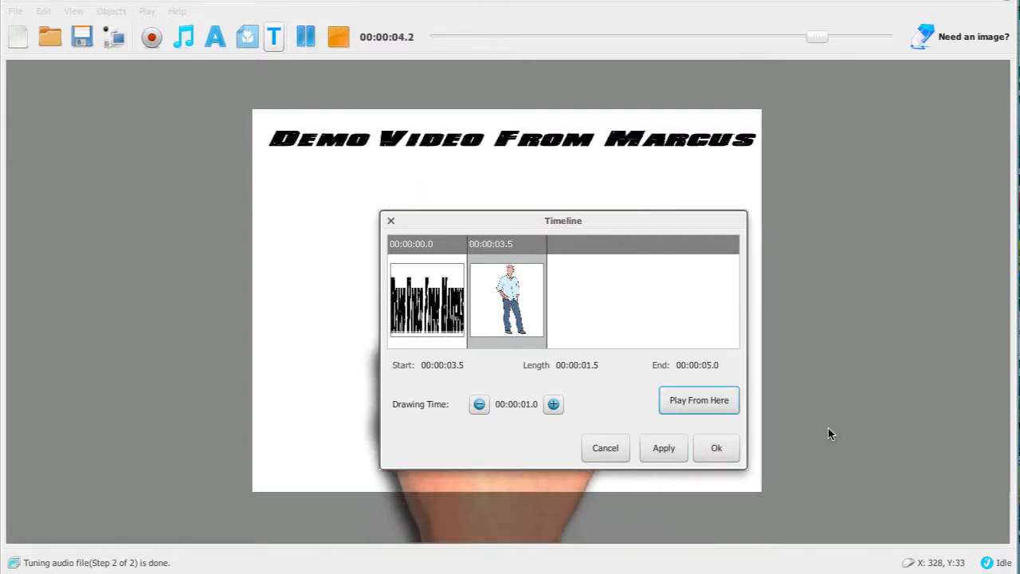
drag(585, 226, 210, 221)
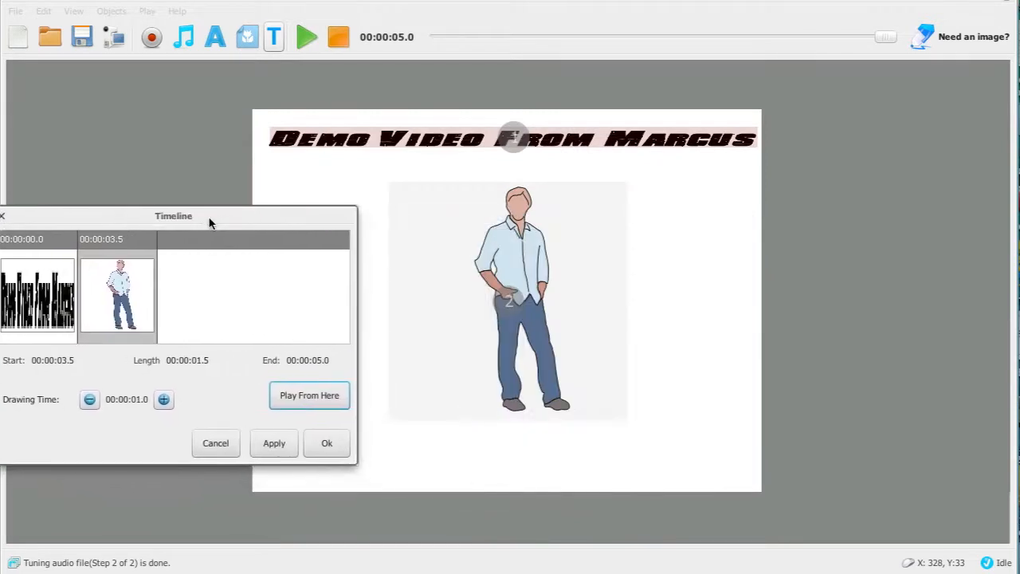
click(313, 399)
click(317, 403)
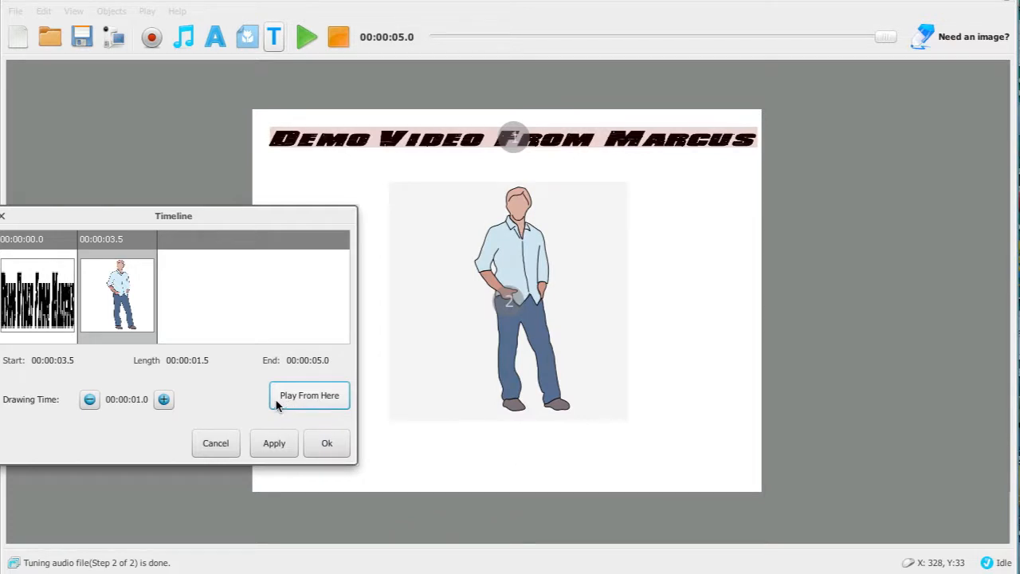
mouse_move(230, 219)
mouse_down()
mouse_move(235, 232)
mouse_move(241, 224)
mouse_up()
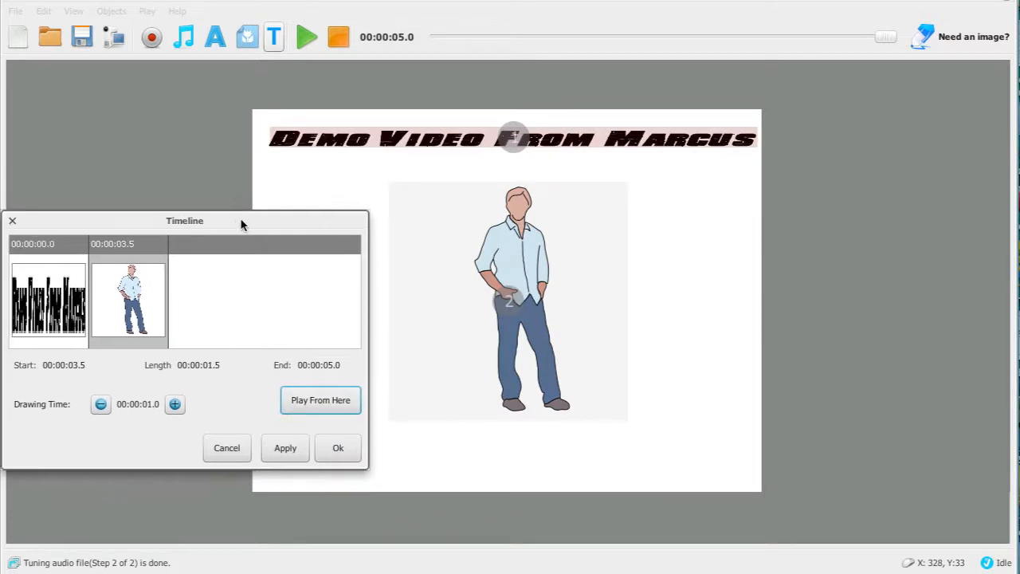
click(338, 448)
- Set the man image's entrance effect to Draw By Hand
click(525, 287)
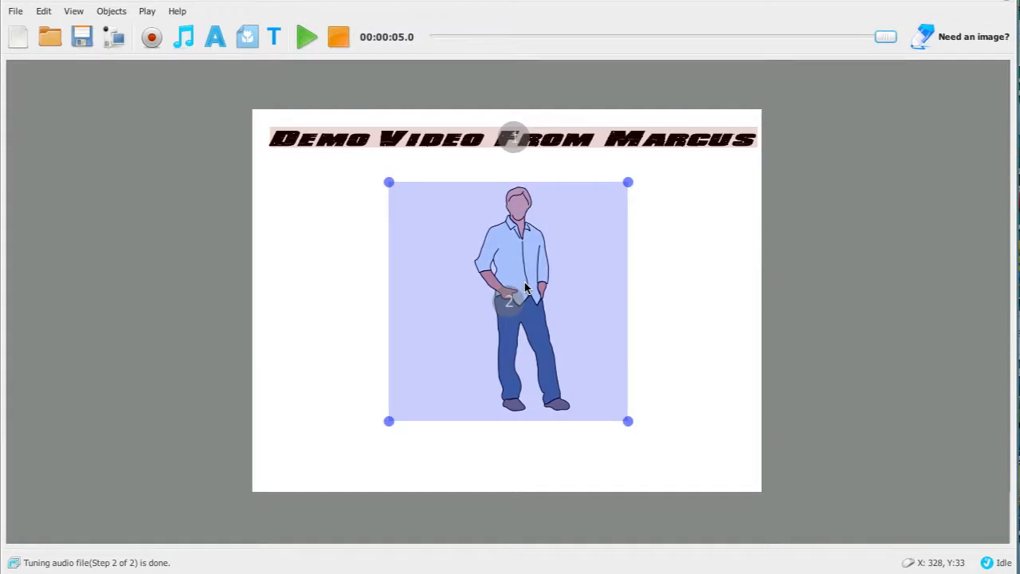
right_click(525, 287)
click(627, 524)
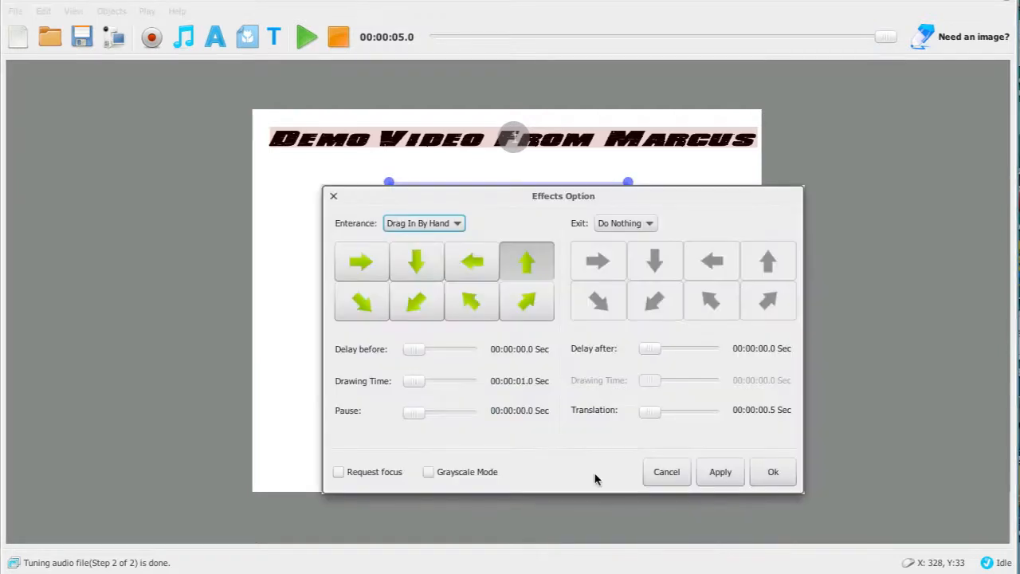
click(446, 224)
click(434, 276)
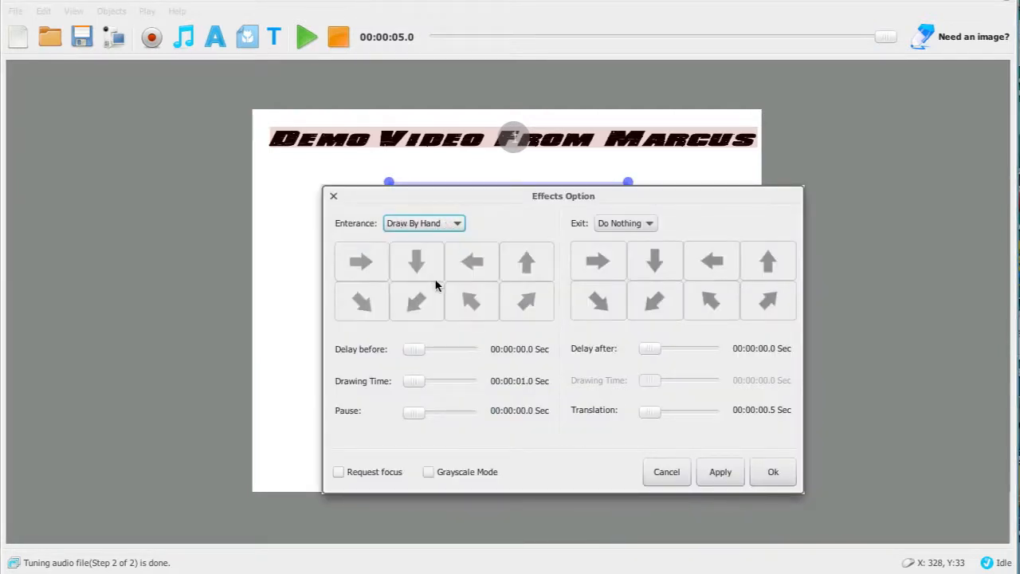
click(773, 473)
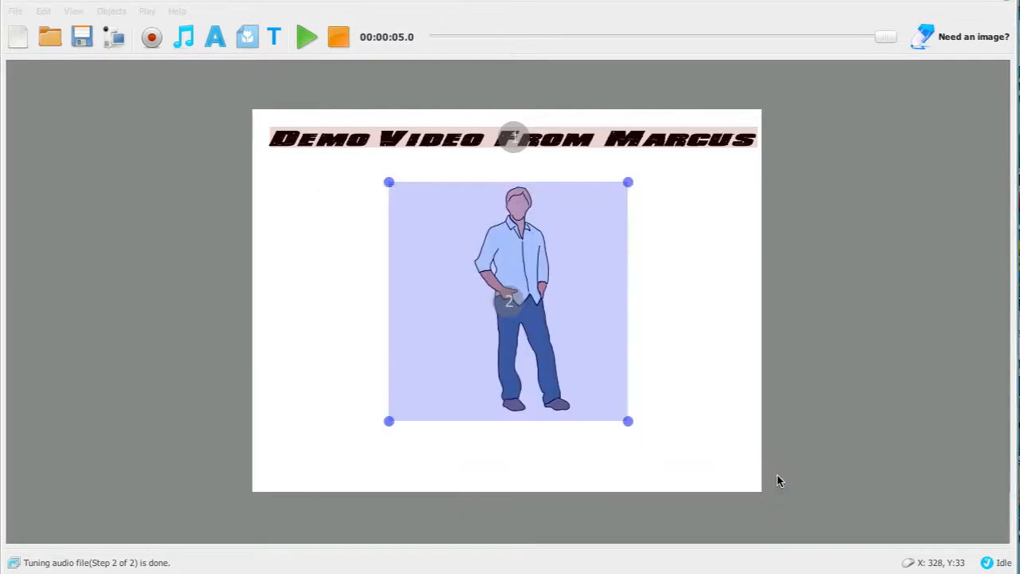
- Set the man image's drawing time to 3 seconds in the timeline
right_click(557, 274)
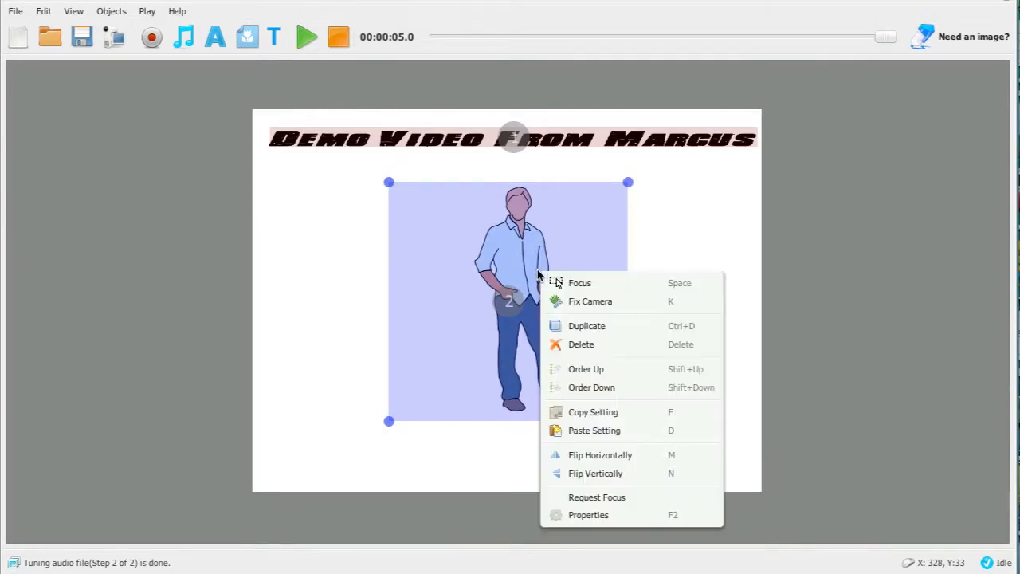
click(273, 36)
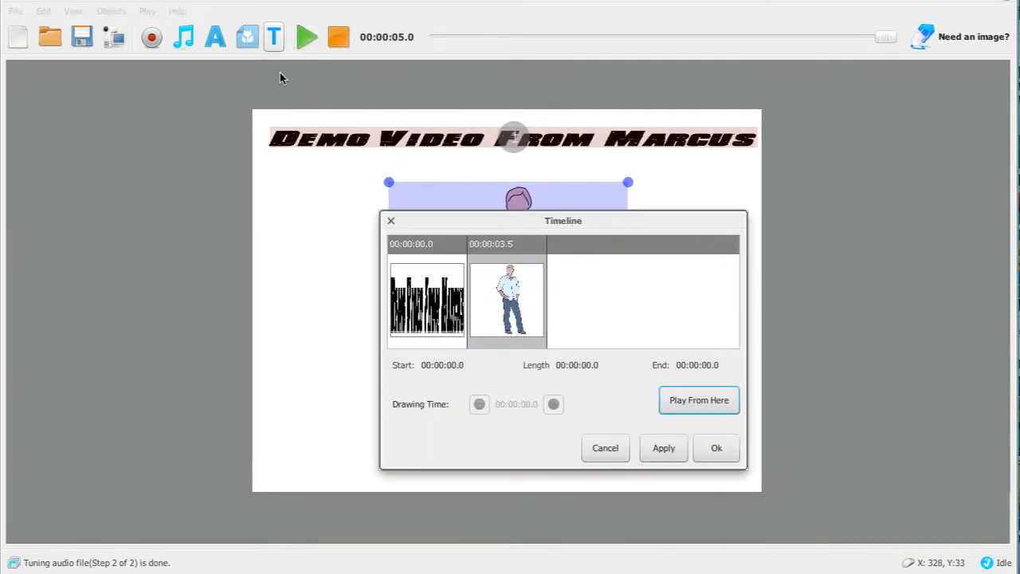
click(509, 299)
click(556, 406)
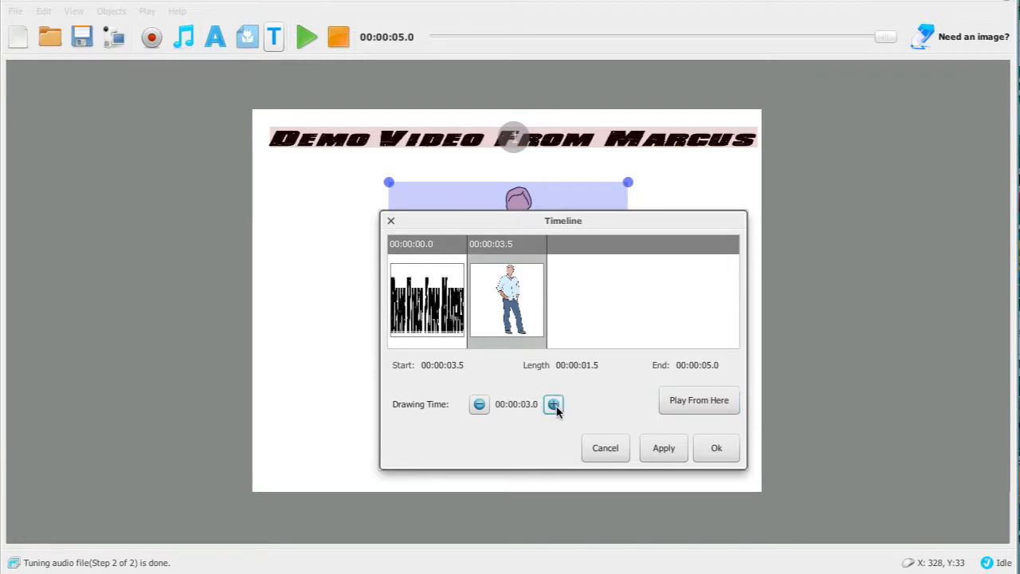
click(717, 448)
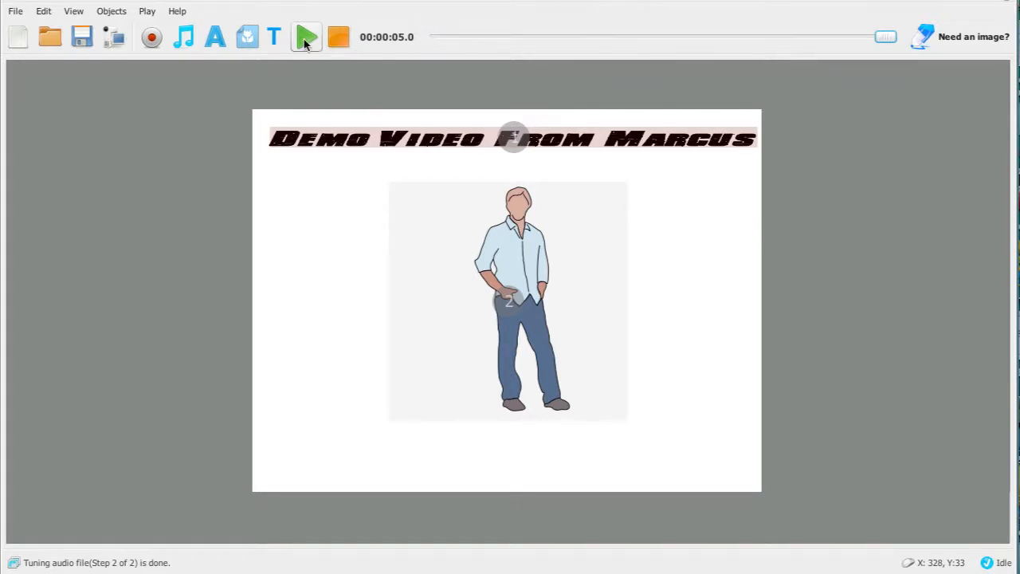
- Start the video export and save the sketch project as my-sketch-demo in the Resources folder
click(118, 46)
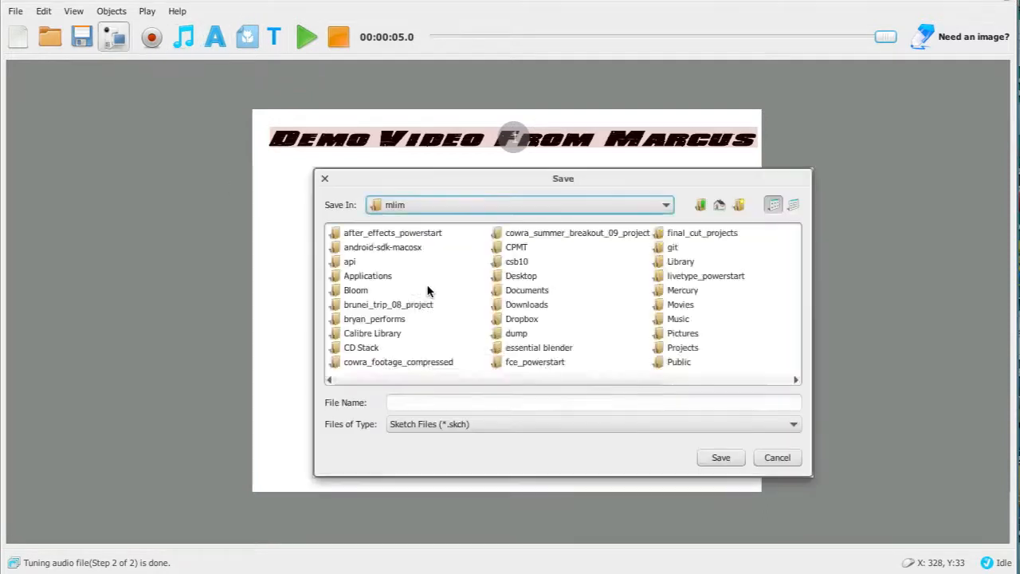
drag(571, 185, 518, 186)
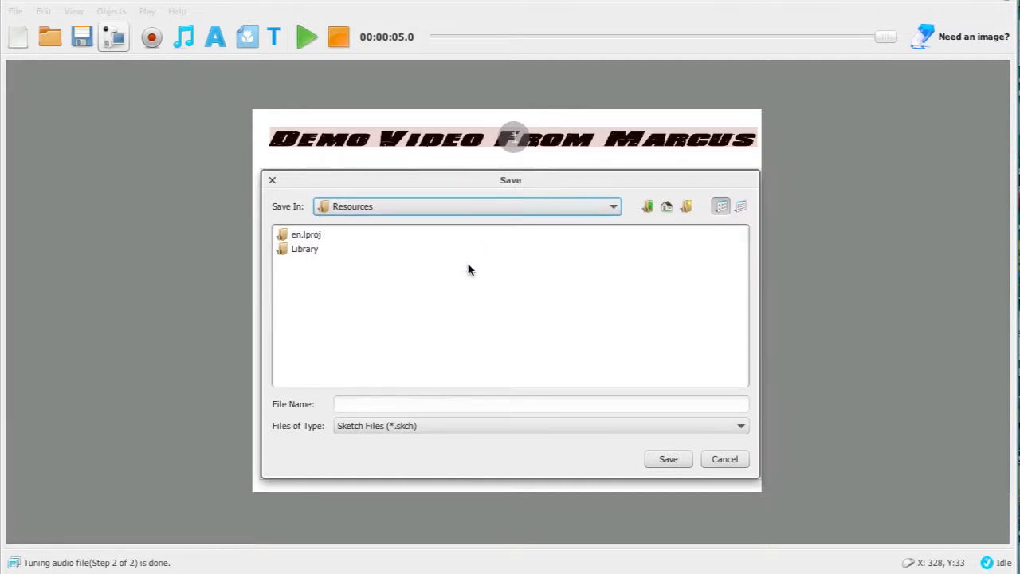
click(412, 408)
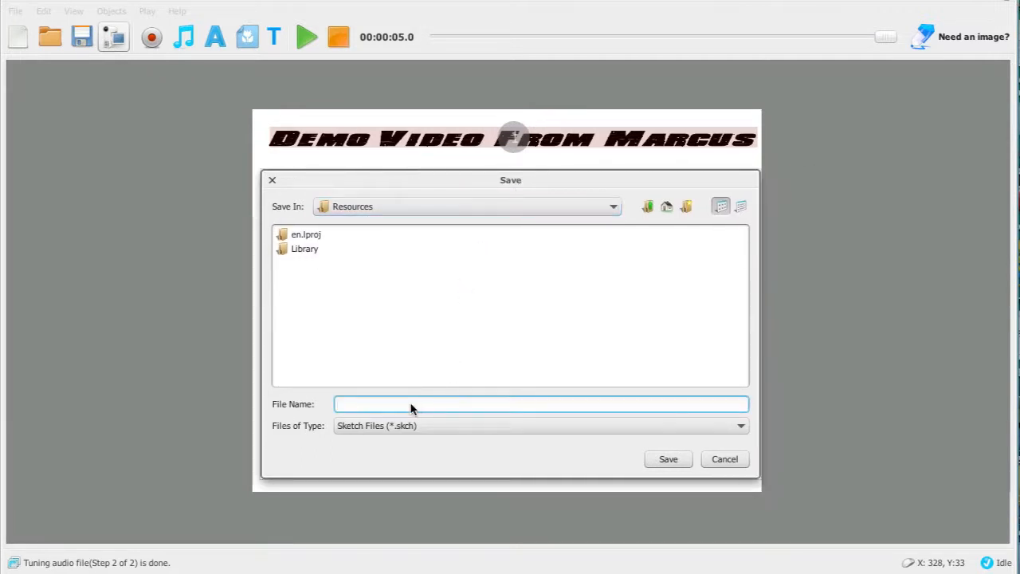
text(my-skdemo)
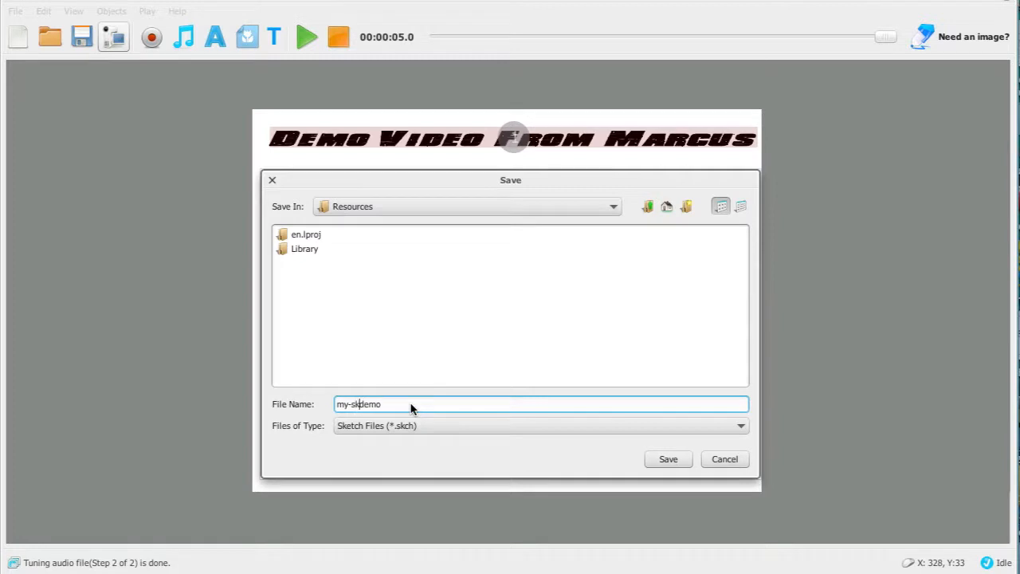
text(etch-)
click(673, 461)
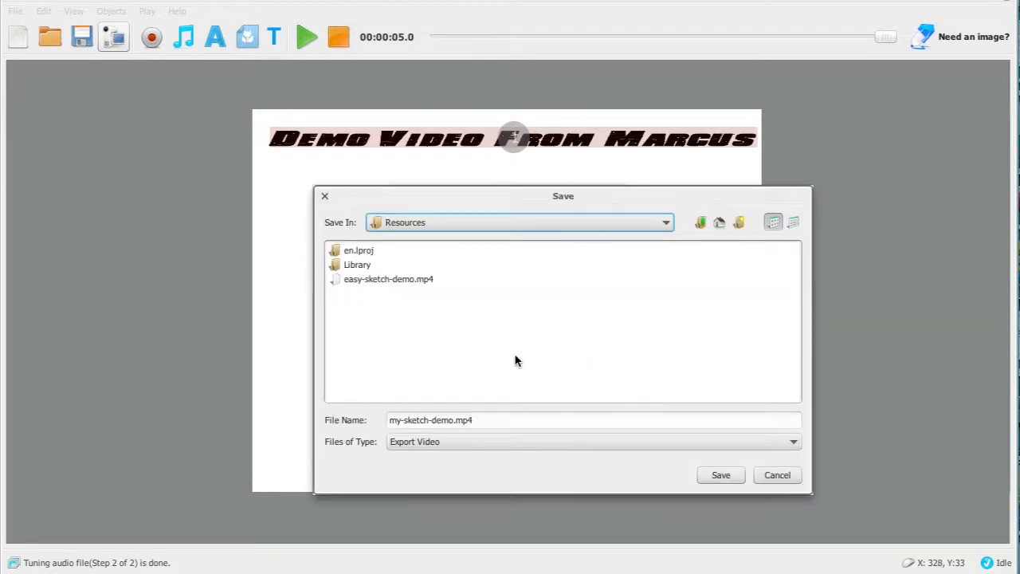
- Export the video as my-sketch-demo.mp4 in the Resources folder
click(511, 425)
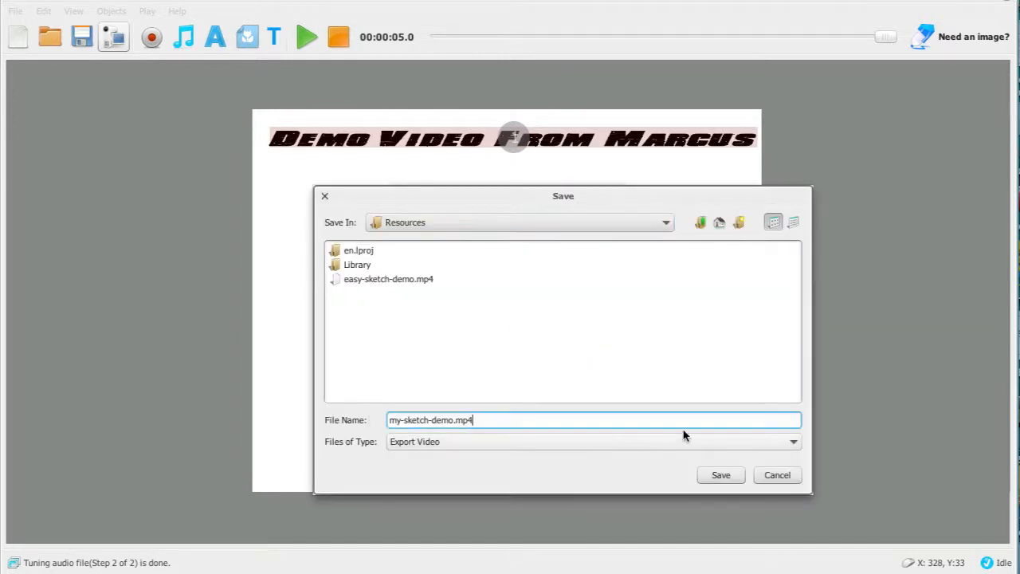
drag(675, 206, 652, 171)
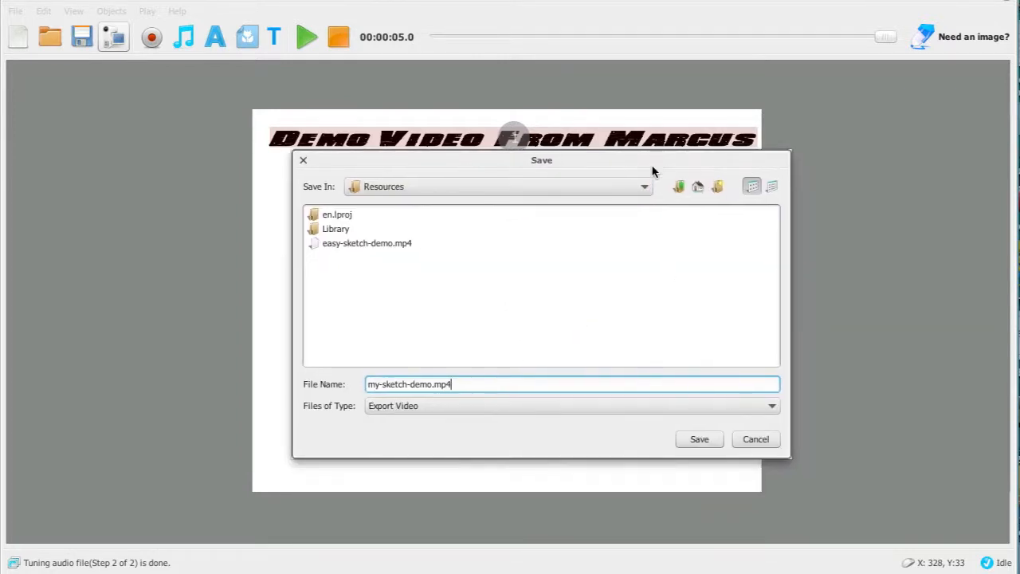
click(712, 443)
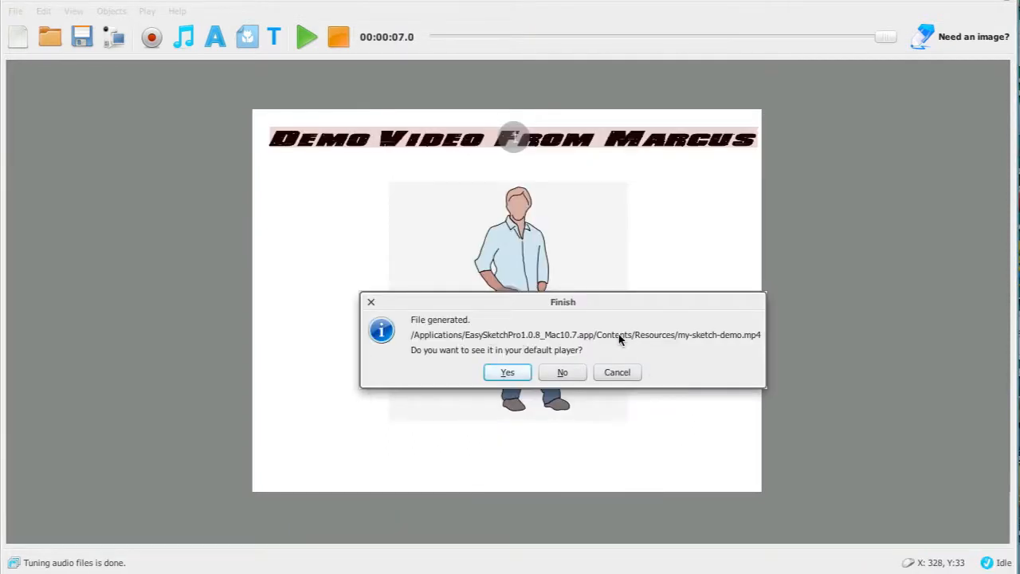
- Play the exported my-sketch-demo.mp4 in the default player, MPEG Streamclip, and close the player window
click(508, 373)
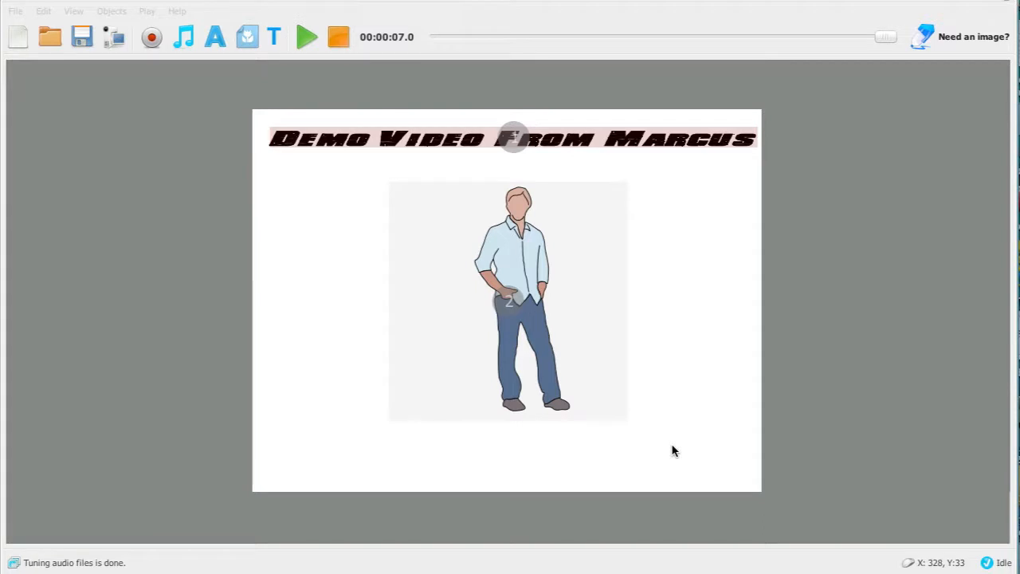
key(space)
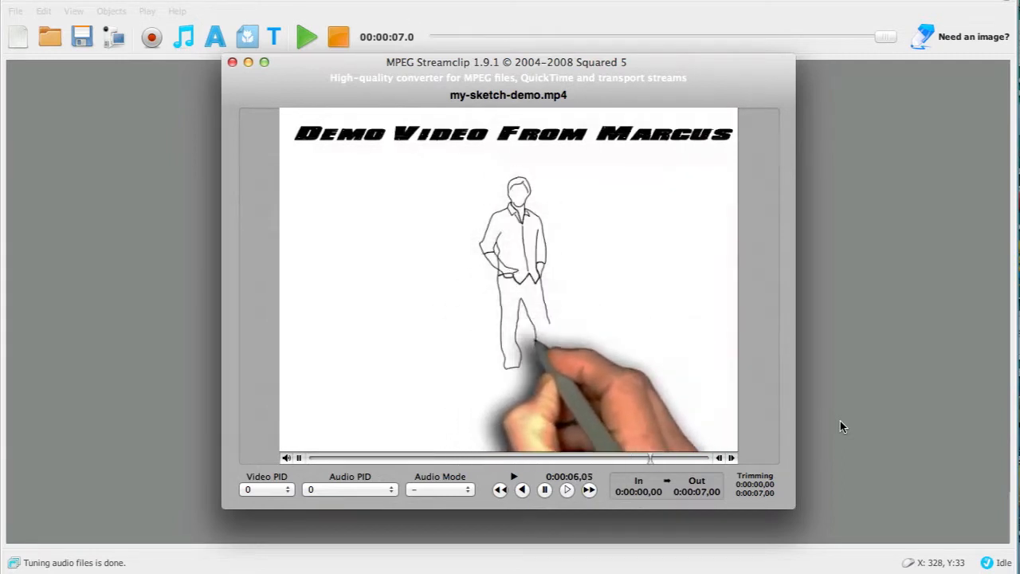
click(232, 63)
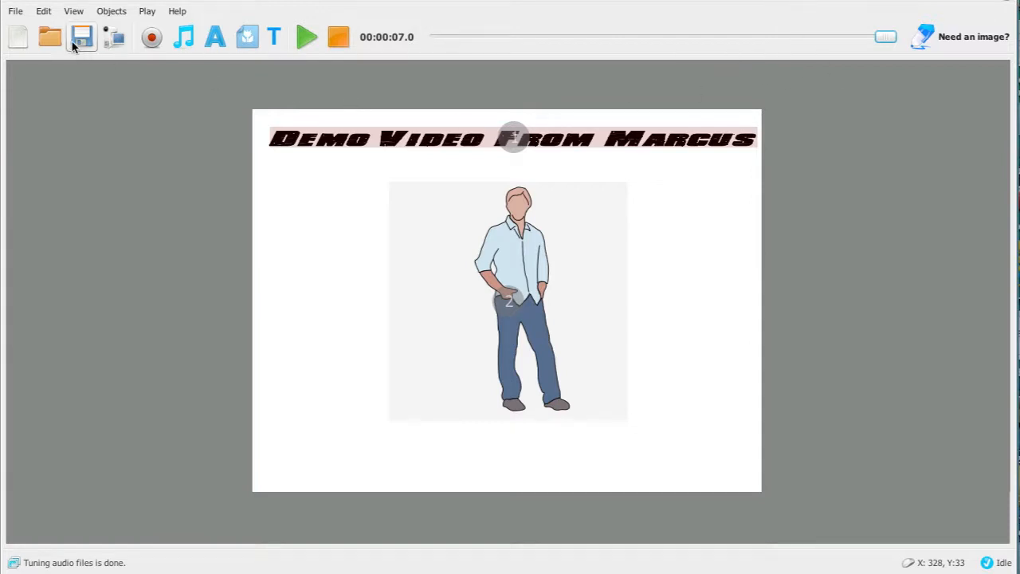
- Examine the scene's canvas options, including the list of default canvas sizes, and close the dialog
click(16, 11)
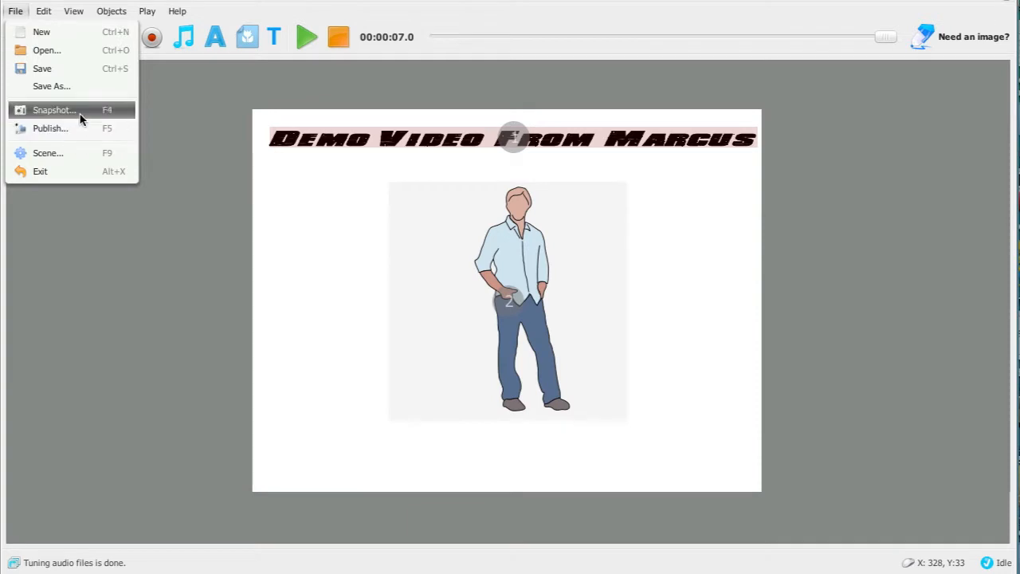
click(85, 152)
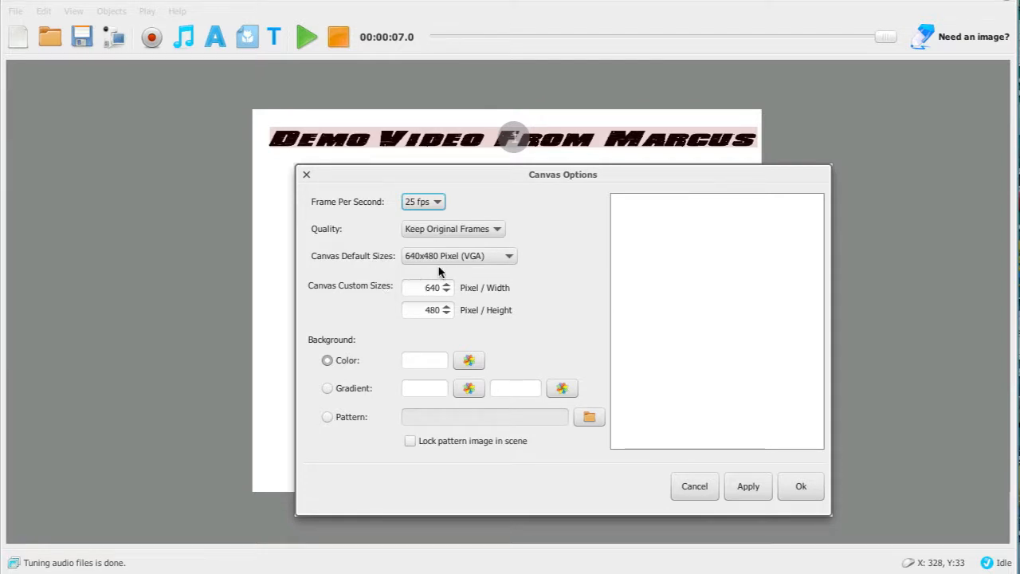
click(504, 259)
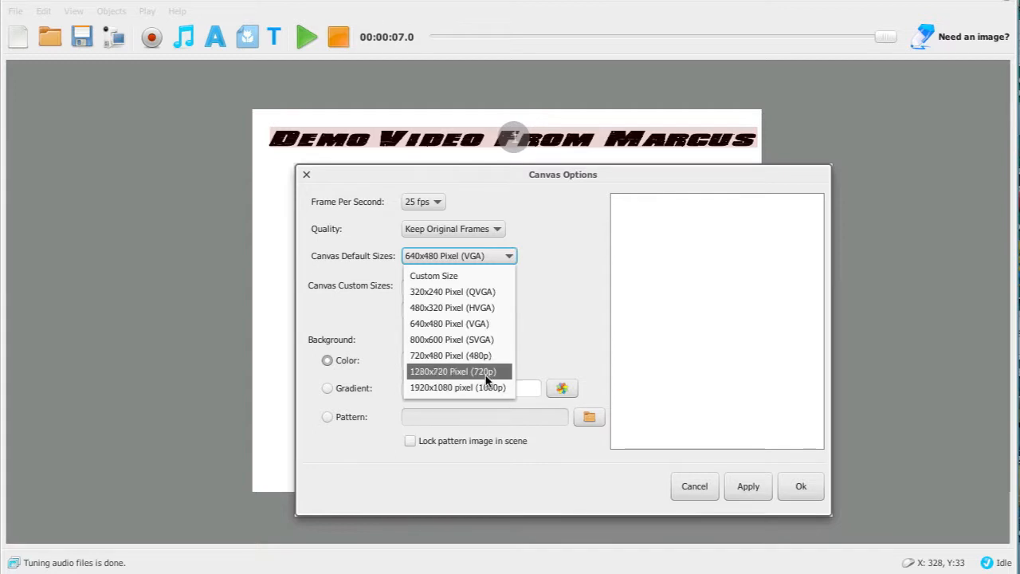
click(562, 323)
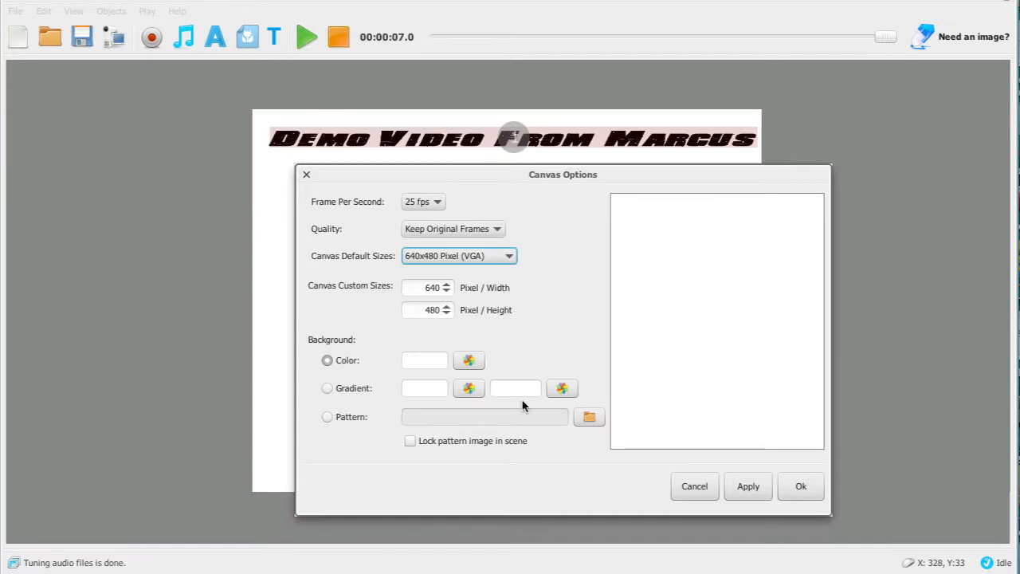
click(800, 487)
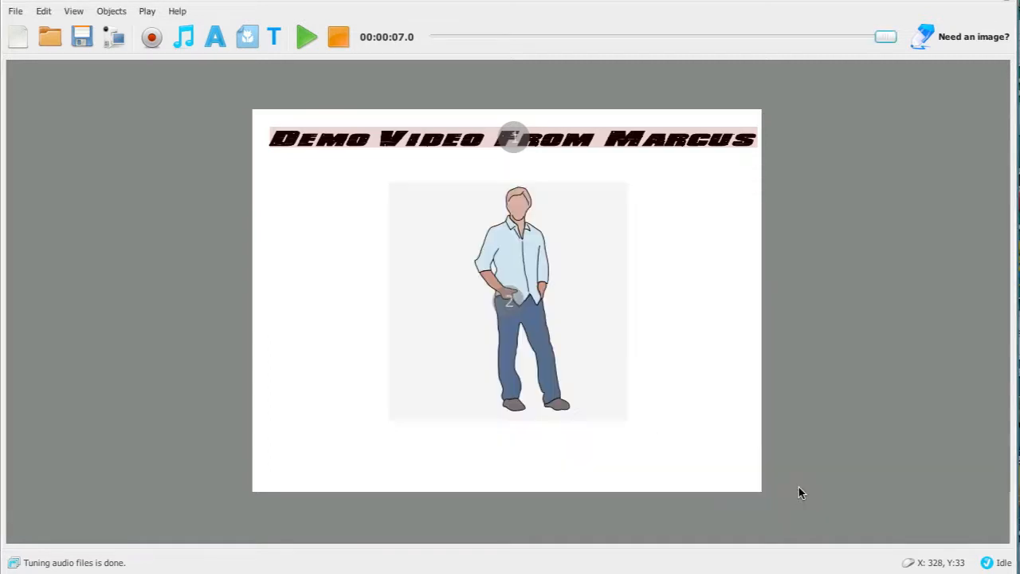